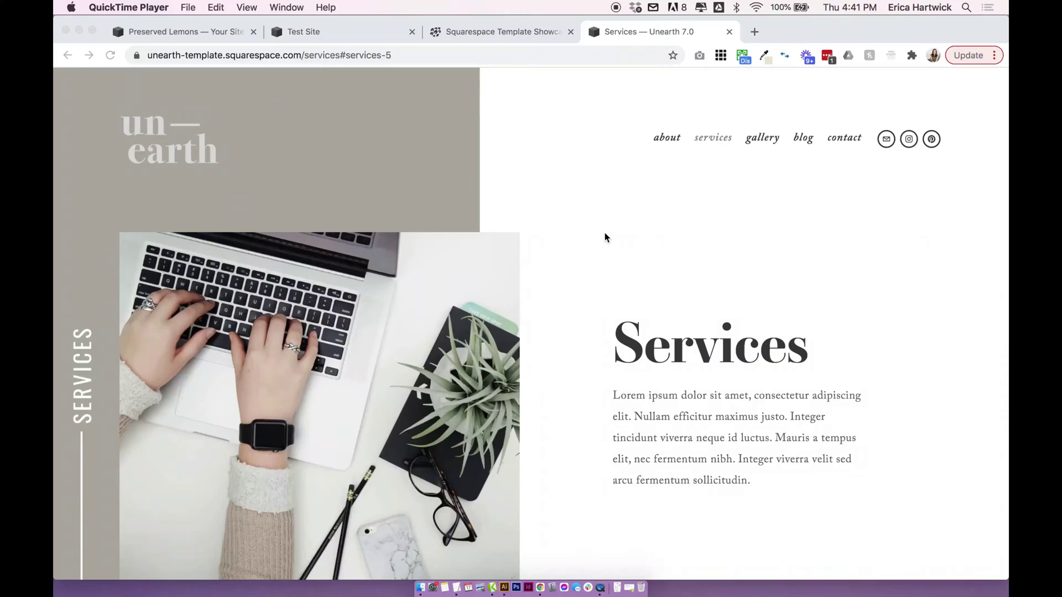
Step: Examine the Unearth Services page, from its header to the three service links and the detail sections below
scroll(604, 237, "down", 4)
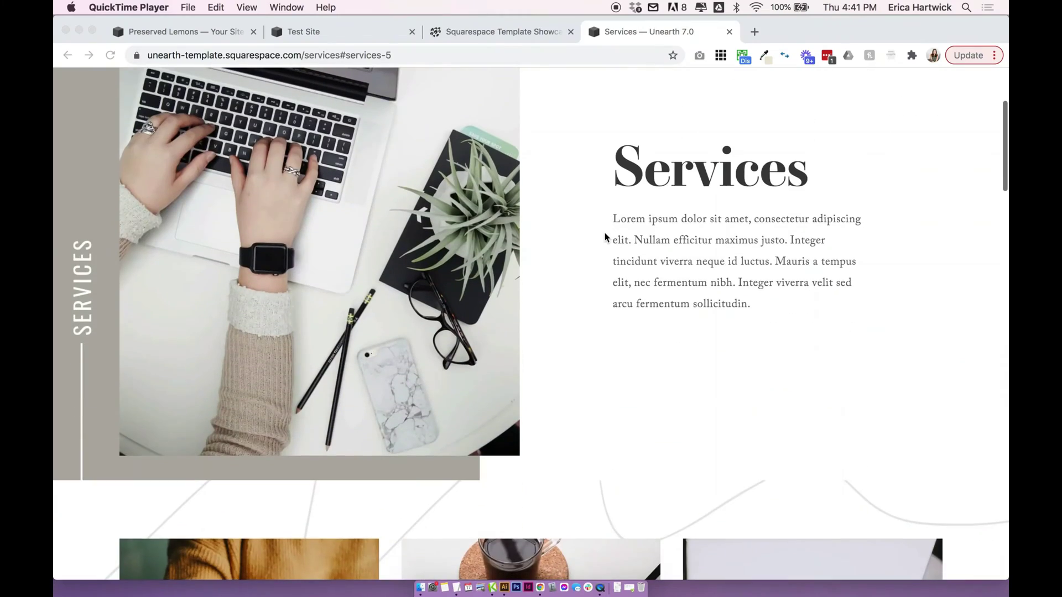
scroll(604, 236, "down", 5)
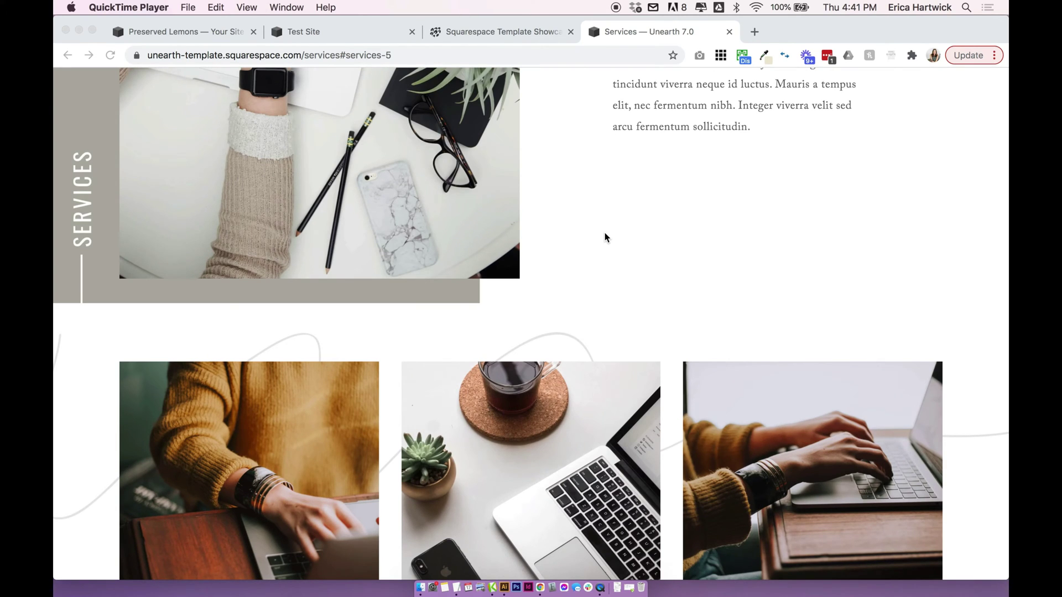
scroll(605, 236, "up", 5)
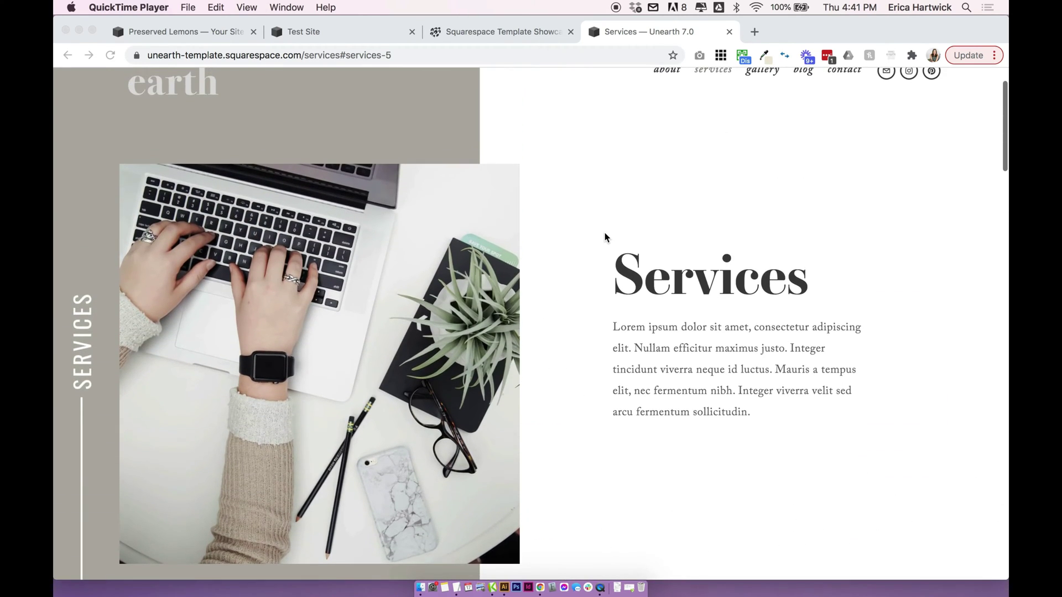
scroll(604, 237, "down", 9)
scroll(604, 236, "down", 3)
scroll(605, 237, "up", 2)
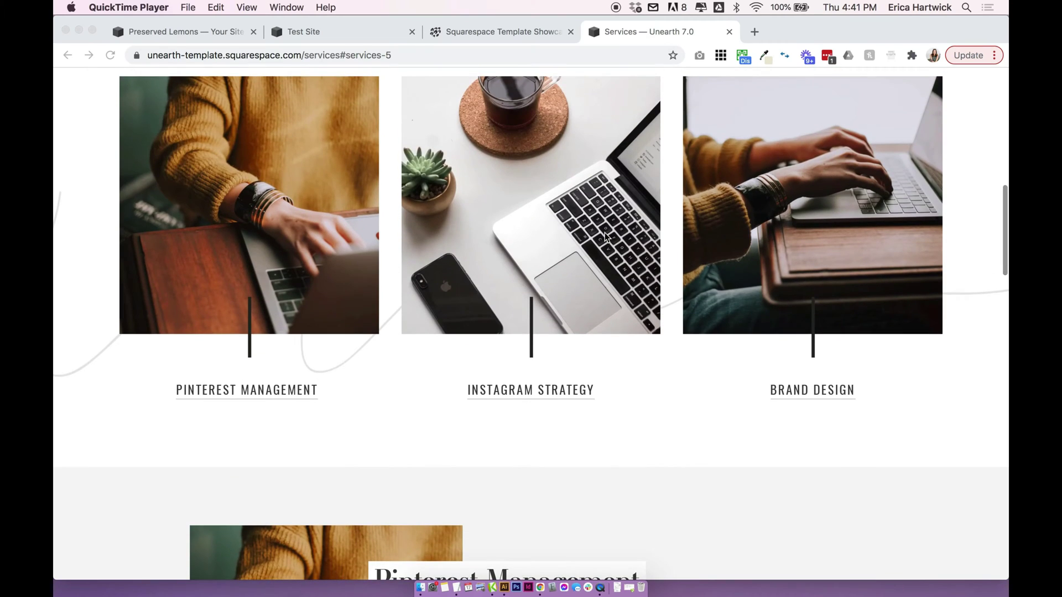
scroll(605, 237, "down", 9)
scroll(605, 237, "down", 5)
scroll(605, 237, "up", 10)
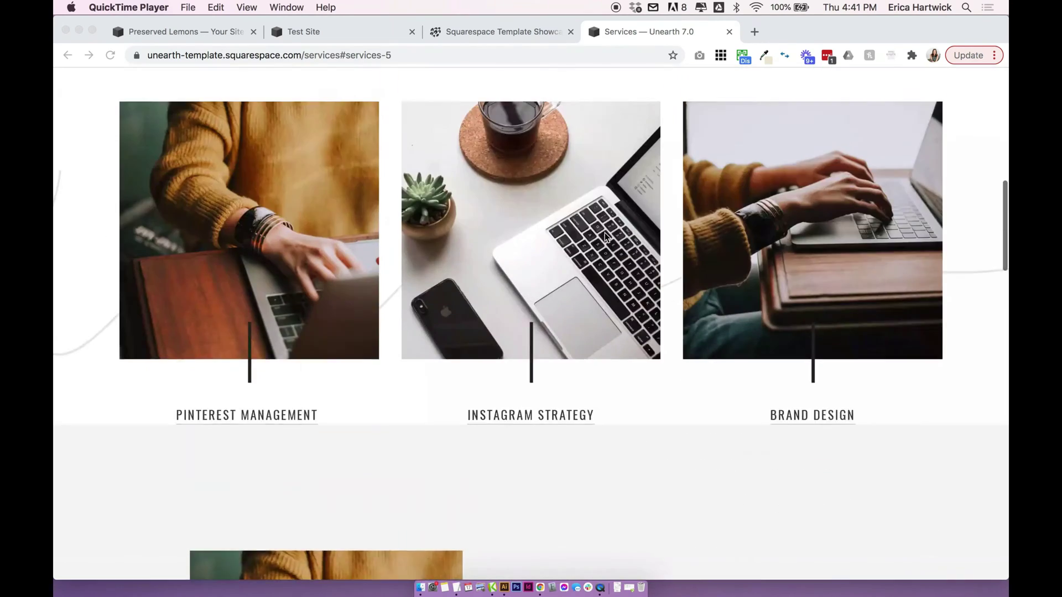
scroll(604, 237, "down", 3)
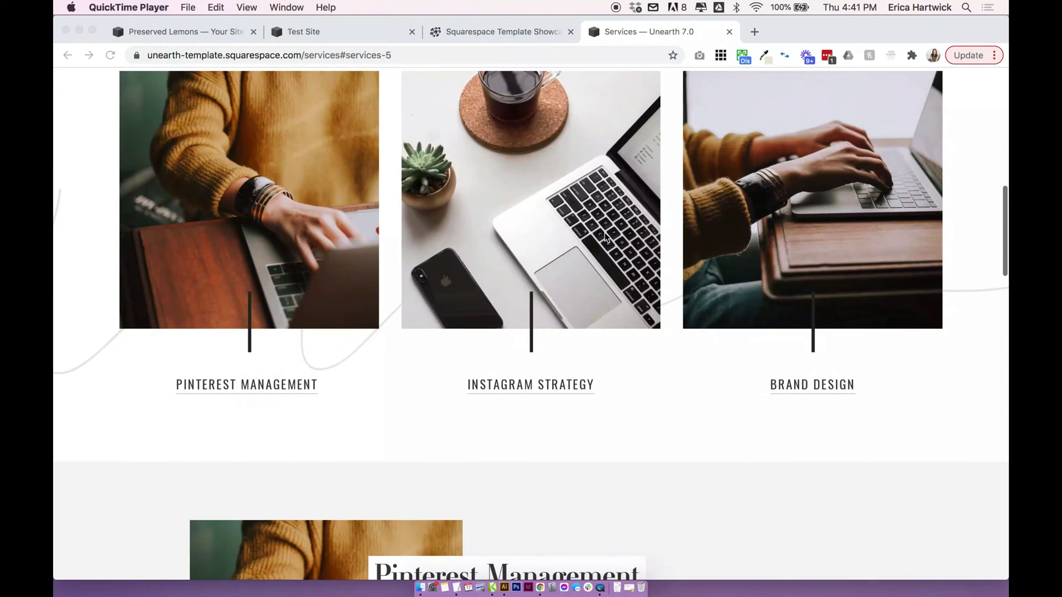
Step: Follow the Pinterest Management, Instagram Strategy and Brand Design anchor links on the Services page
left_click(266, 385)
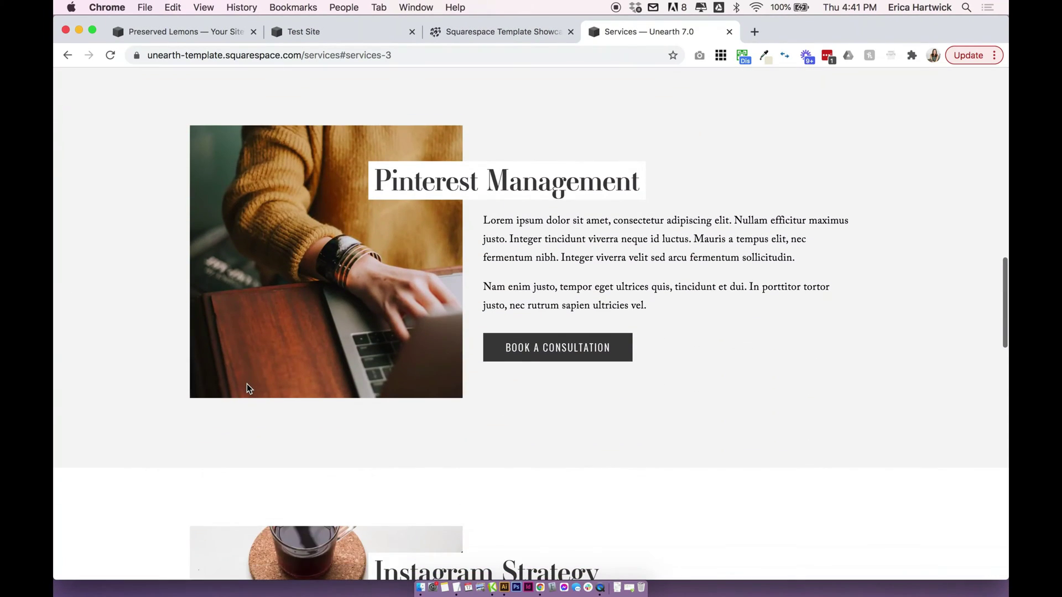
scroll(247, 389, "up", 5)
left_click(471, 299)
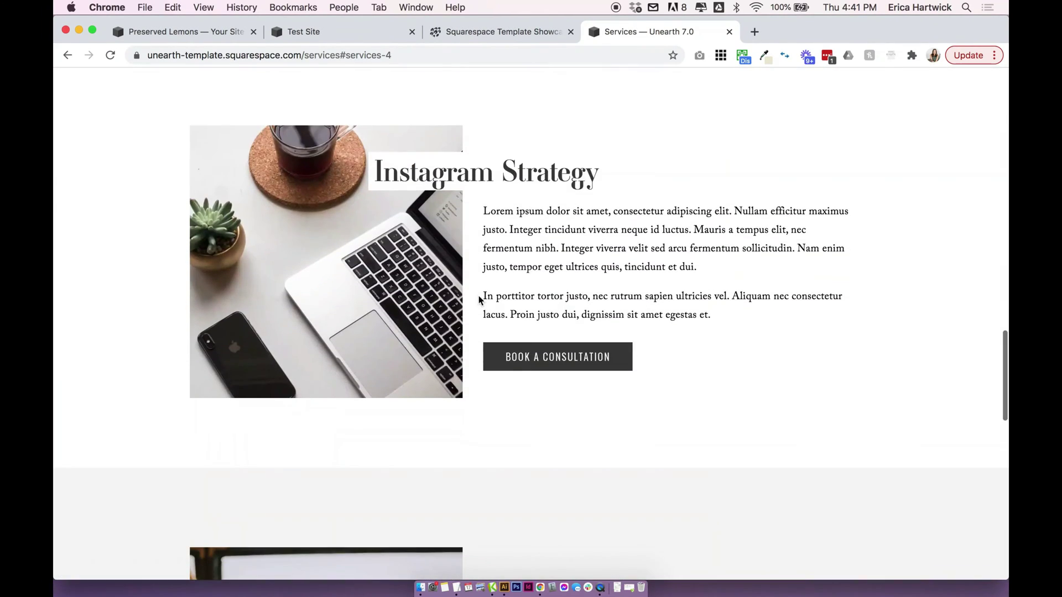
scroll(479, 300, "up", 5)
scroll(480, 300, "up", 5)
left_click(772, 316)
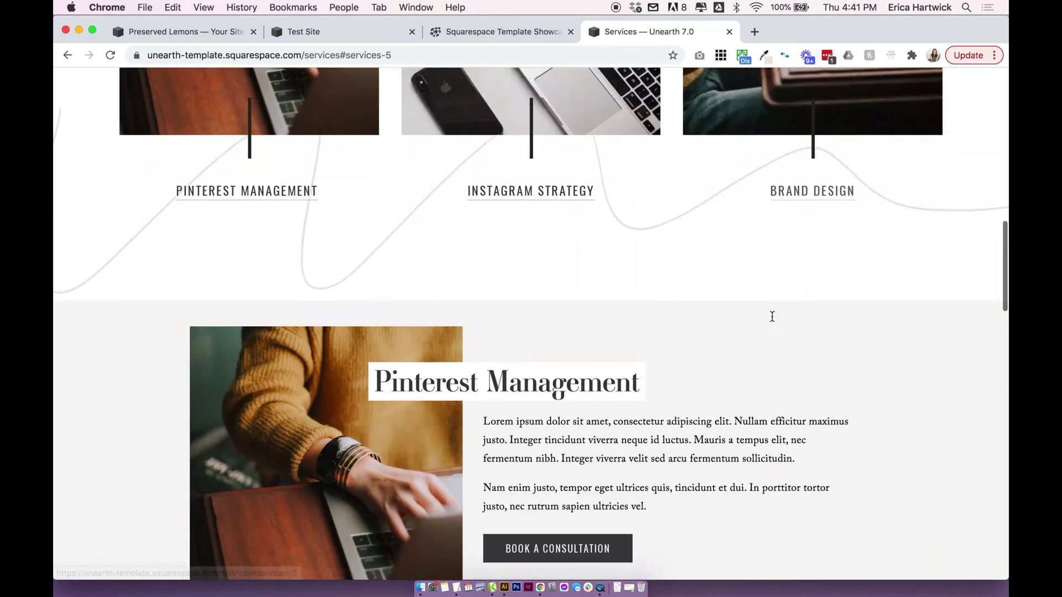
Step: Switch to the Big Cat Creative template showcase page and browse its galleries of customer designs
left_click(535, 36)
scroll(526, 201, "down", 2)
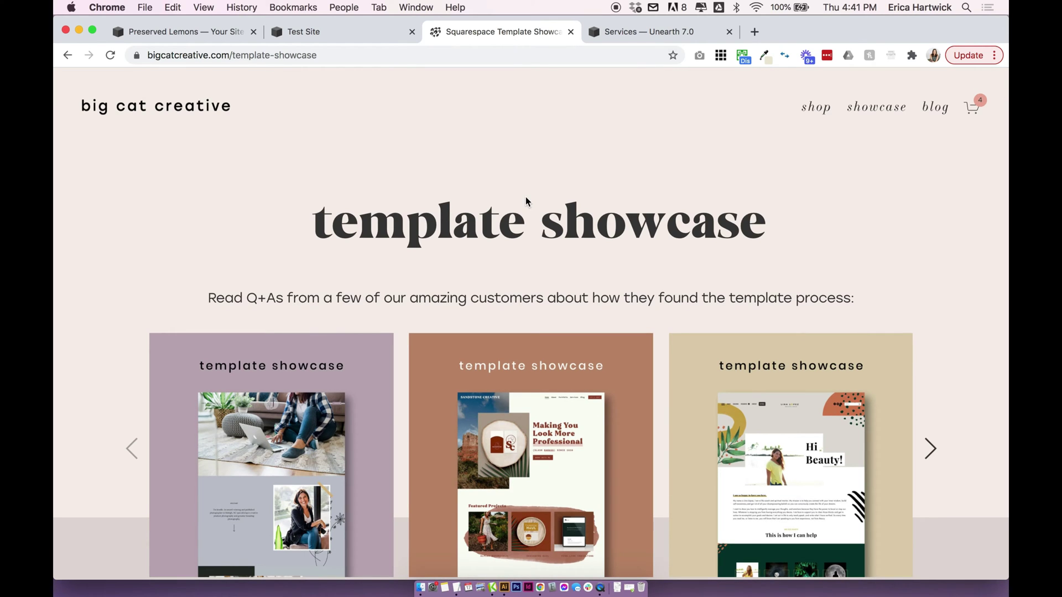
scroll(526, 201, "down", 20)
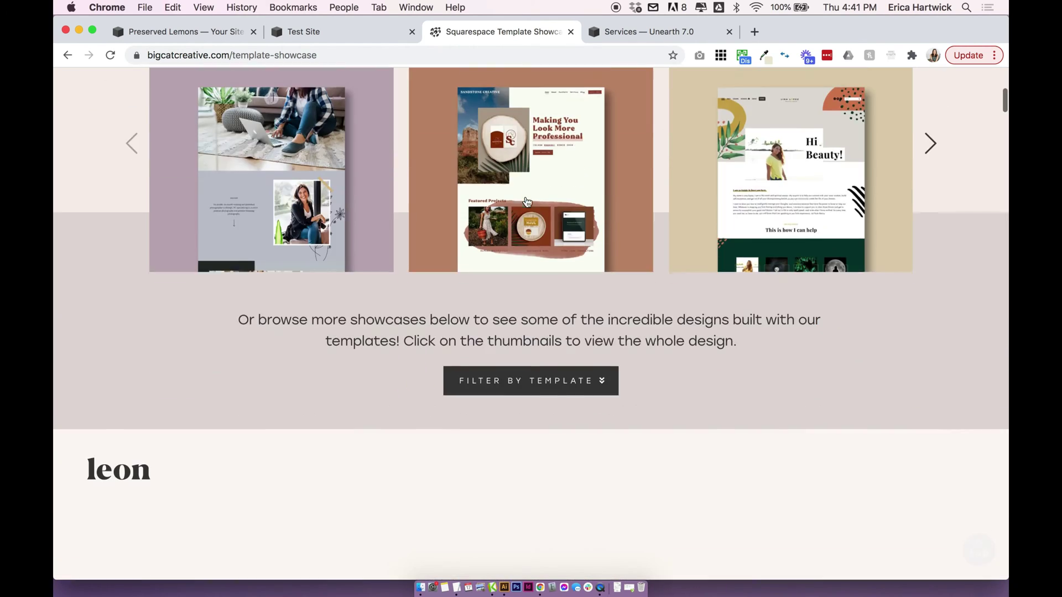
scroll(526, 201, "down", 15)
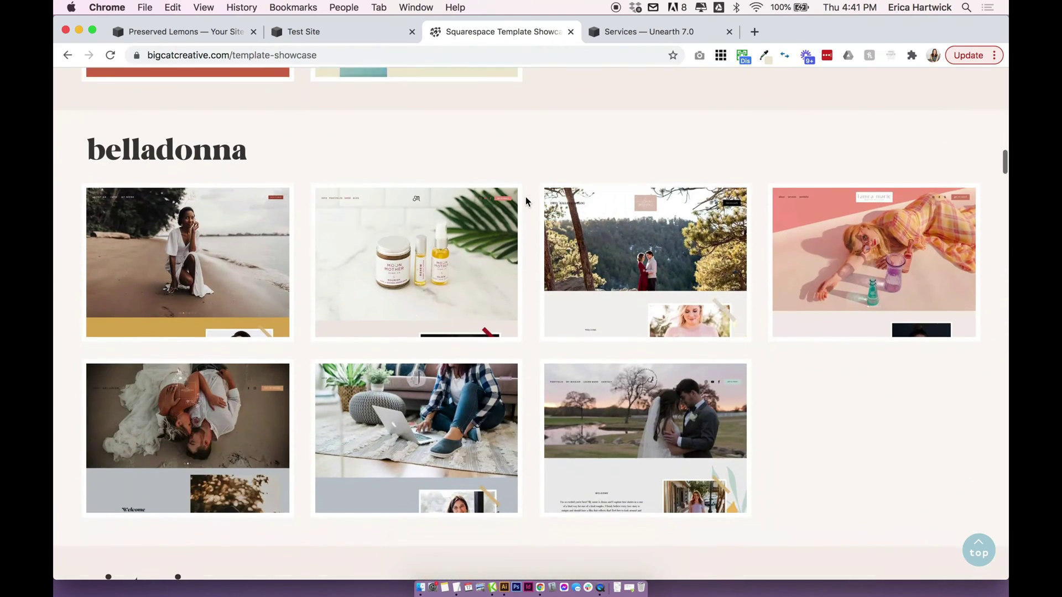
scroll(527, 202, "up", 20)
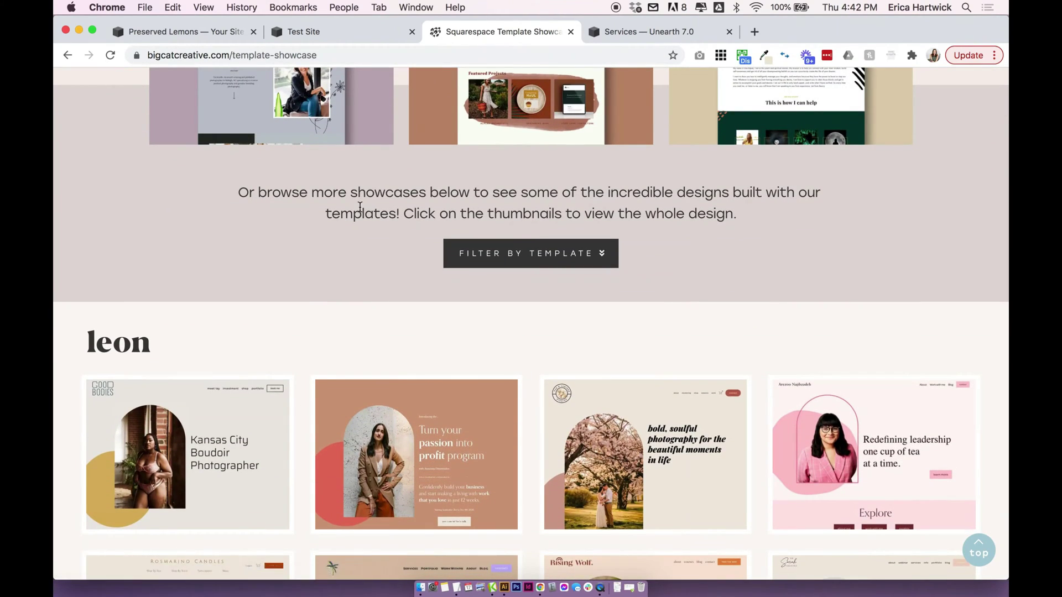
Step: Jump to the Unearth showcases using the template filter, and return to the beginning of the page
scroll(360, 205, "down", 2)
left_click(488, 213)
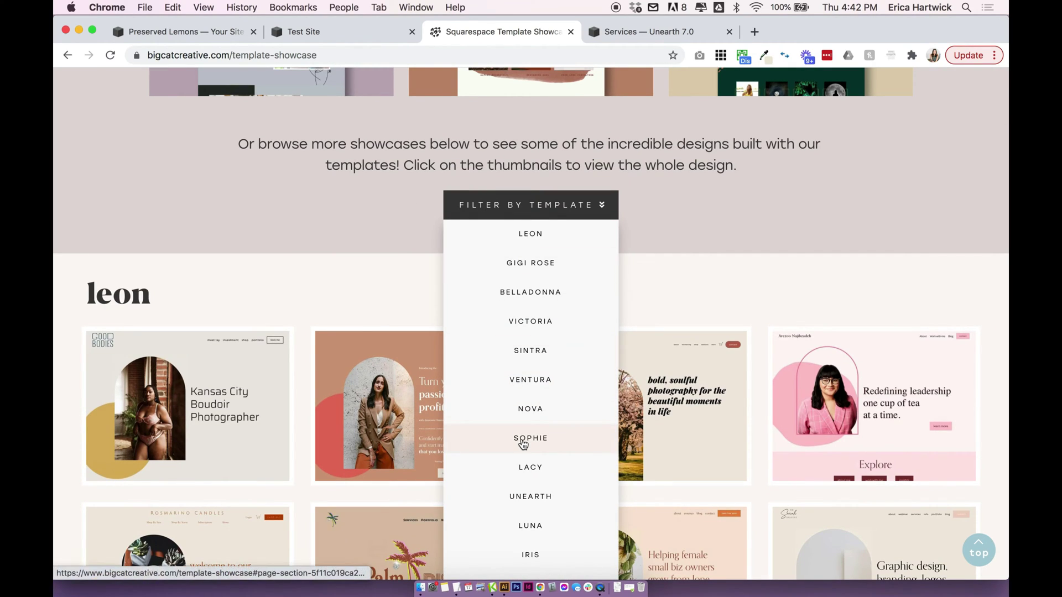
left_click(528, 498)
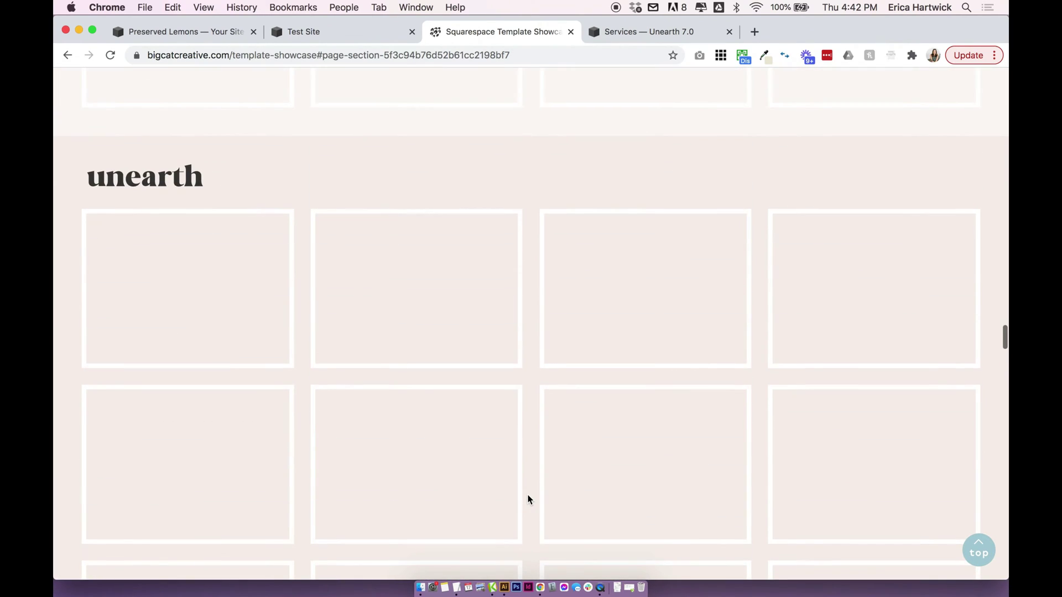
scroll(782, 500, "down", 15)
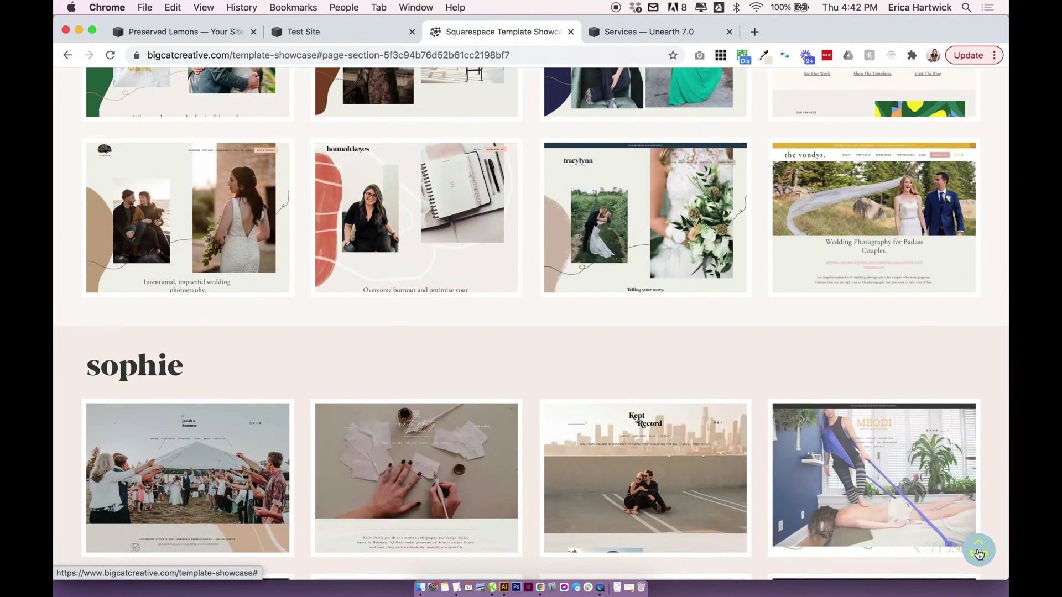
left_click(978, 552)
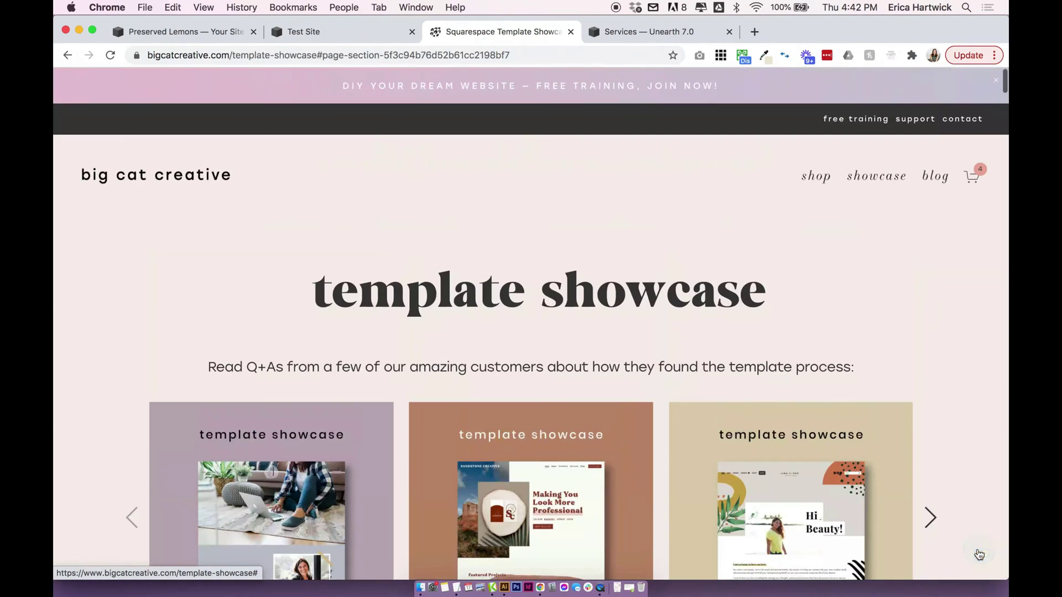
scroll(977, 552, "down", 5)
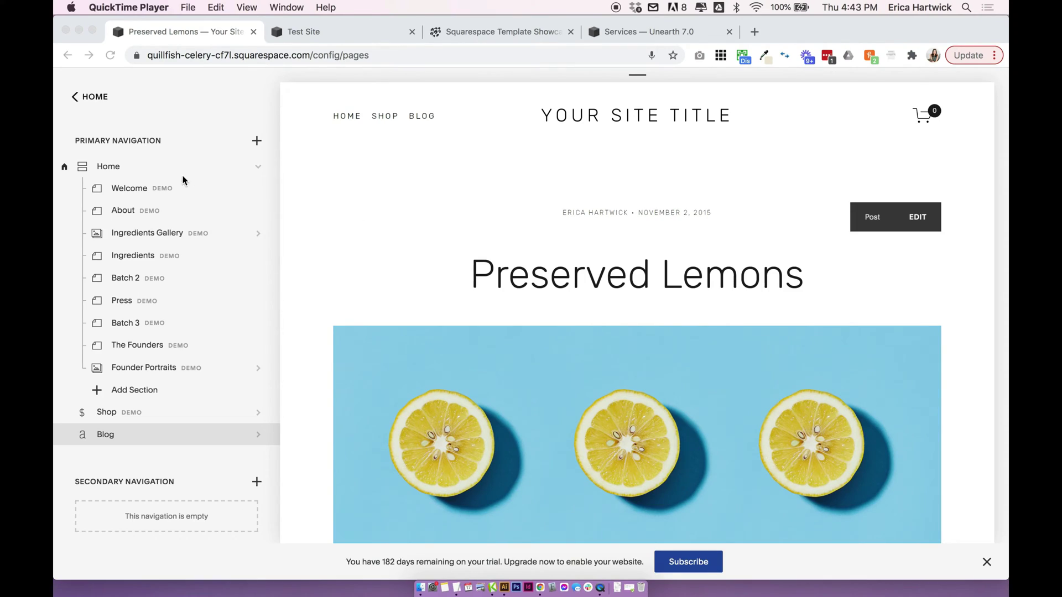
Step: Open the site's Home index page and view the page types available for a new primary navigation page
left_click(121, 168)
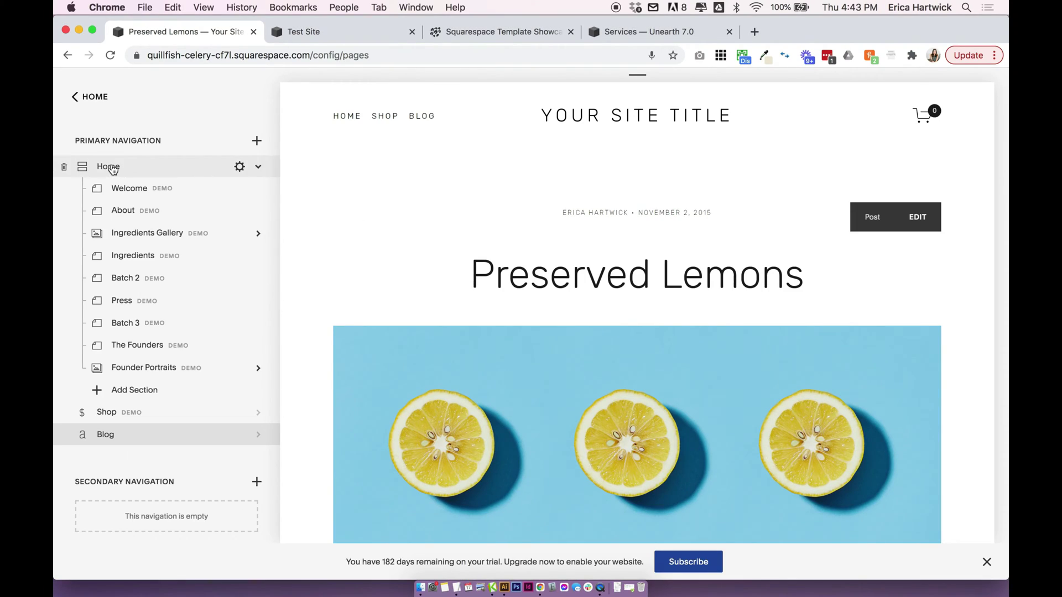
left_click(112, 168)
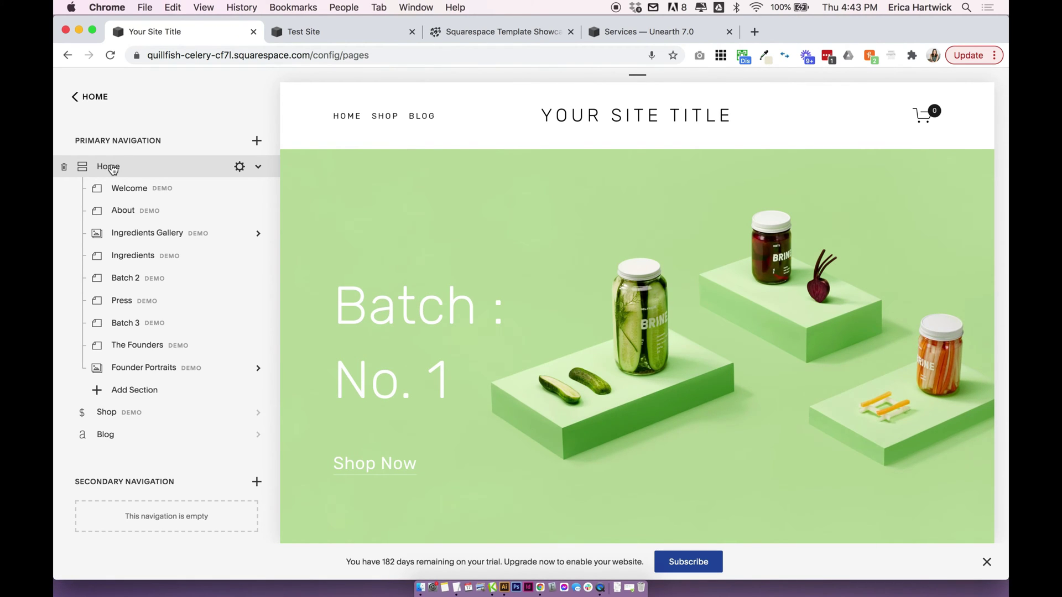
mouse_move(365, 273)
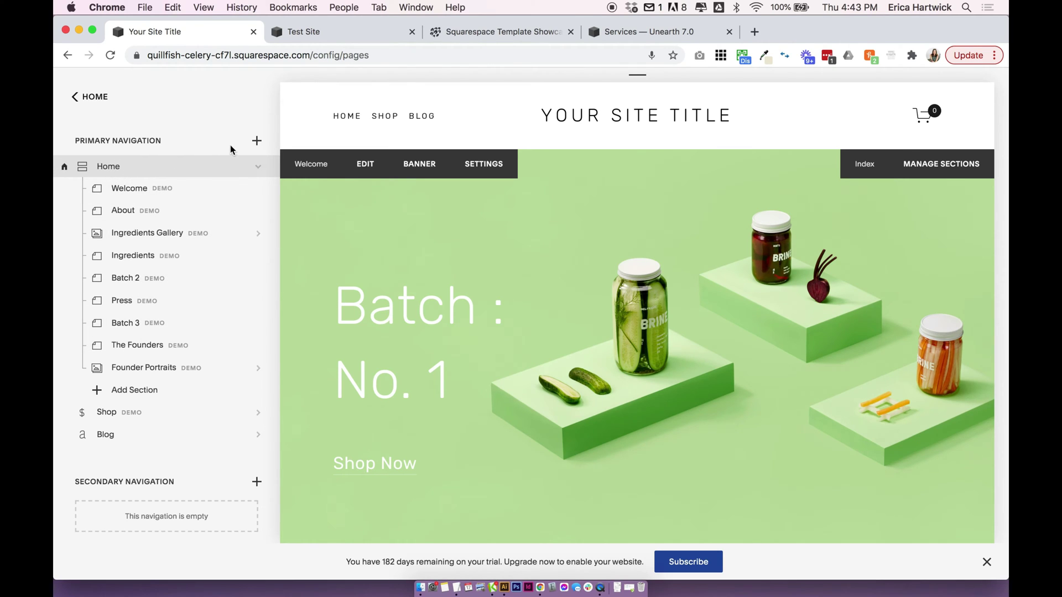
left_click(257, 140)
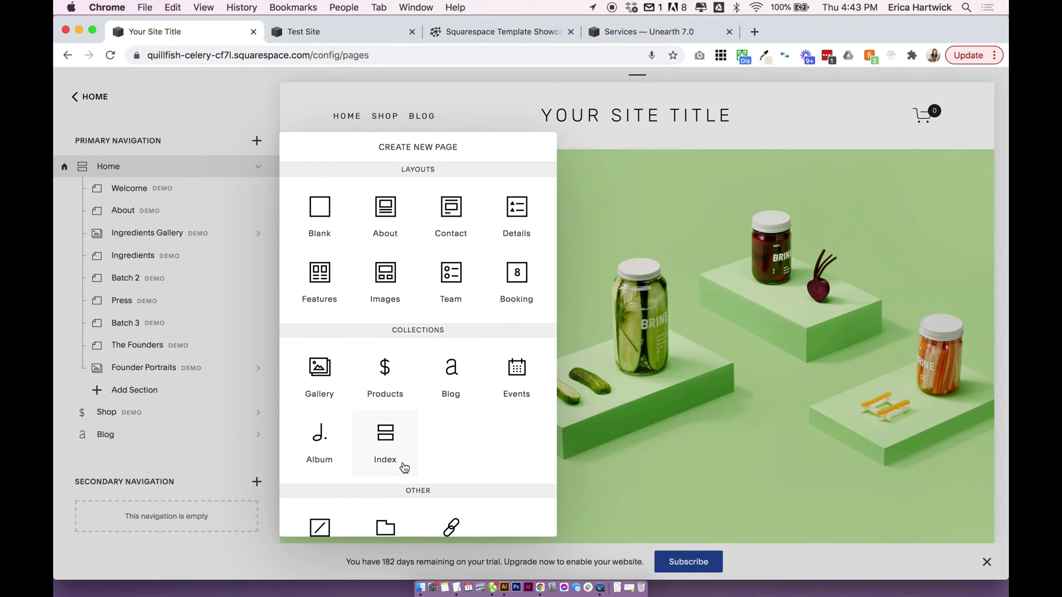
left_click(213, 119)
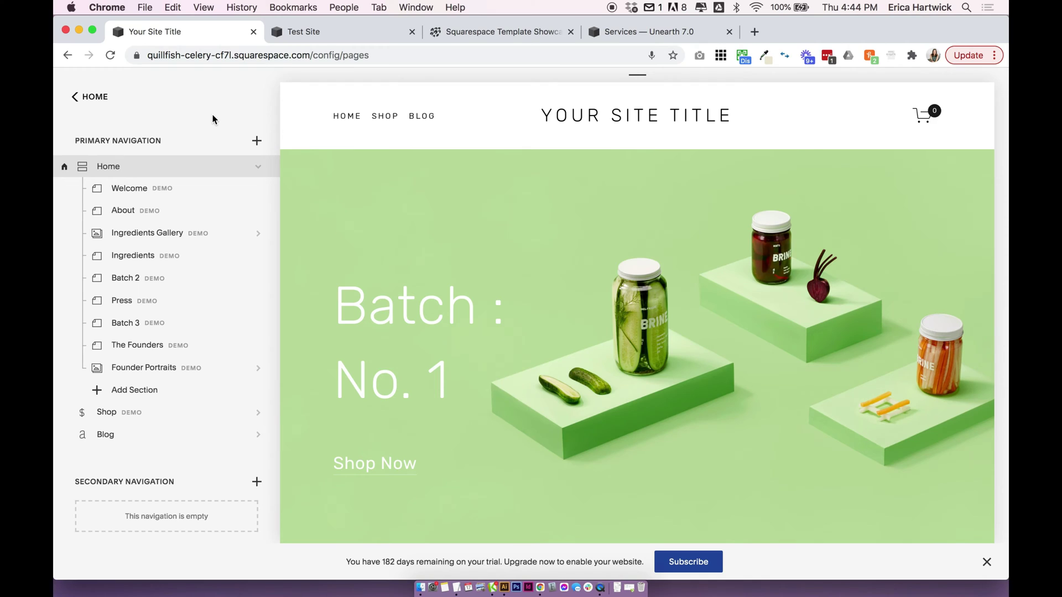
Step: Look through the stacked sections of the Home index page and its section list
mouse_move(411, 264)
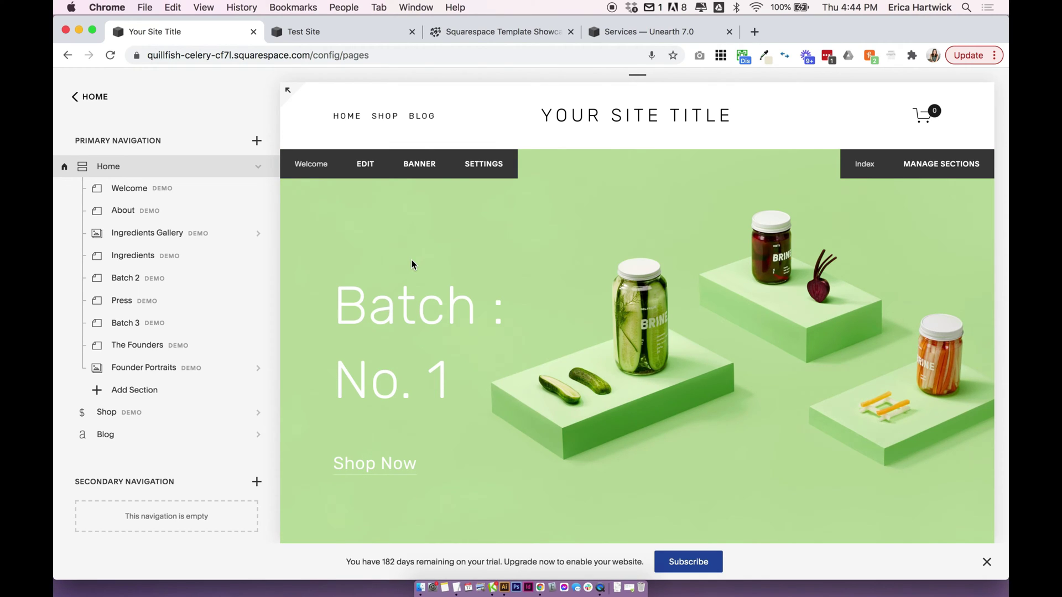
scroll(412, 264, "down", 15)
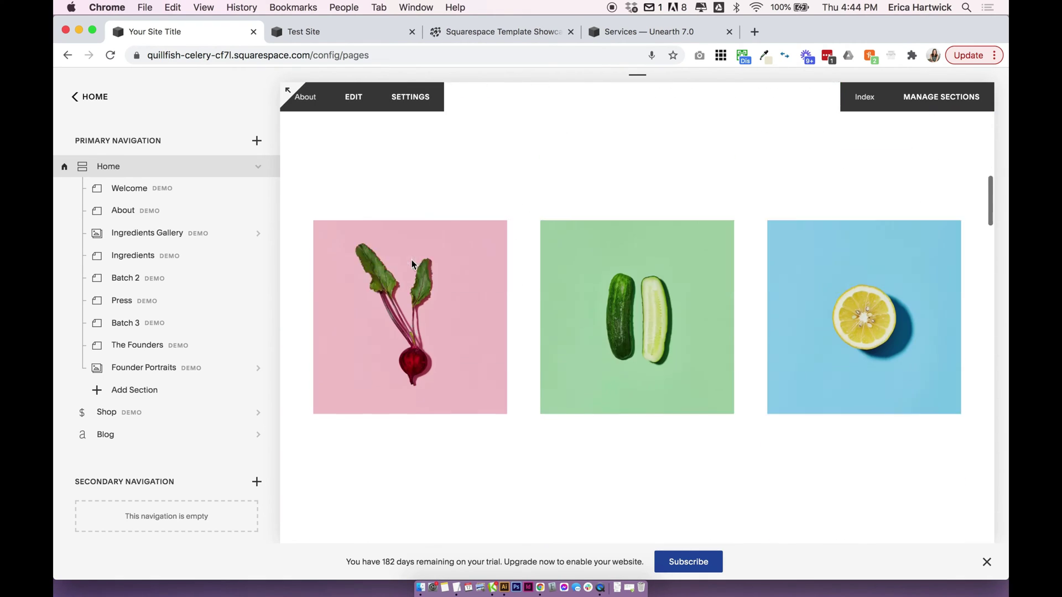
scroll(412, 264, "down", 8)
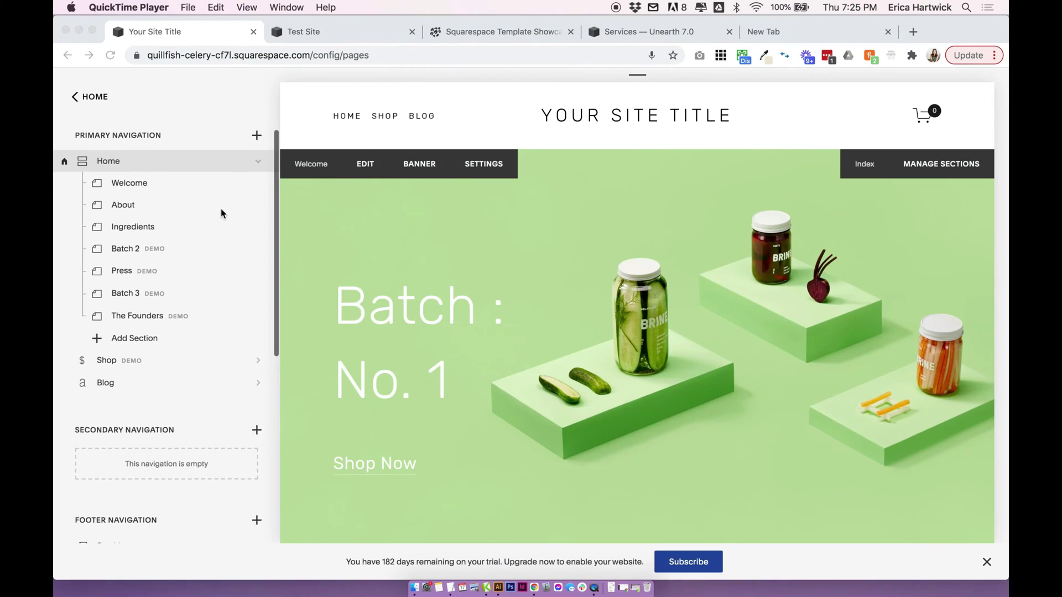
scroll(221, 214, "down", 2)
scroll(221, 214, "up", 3)
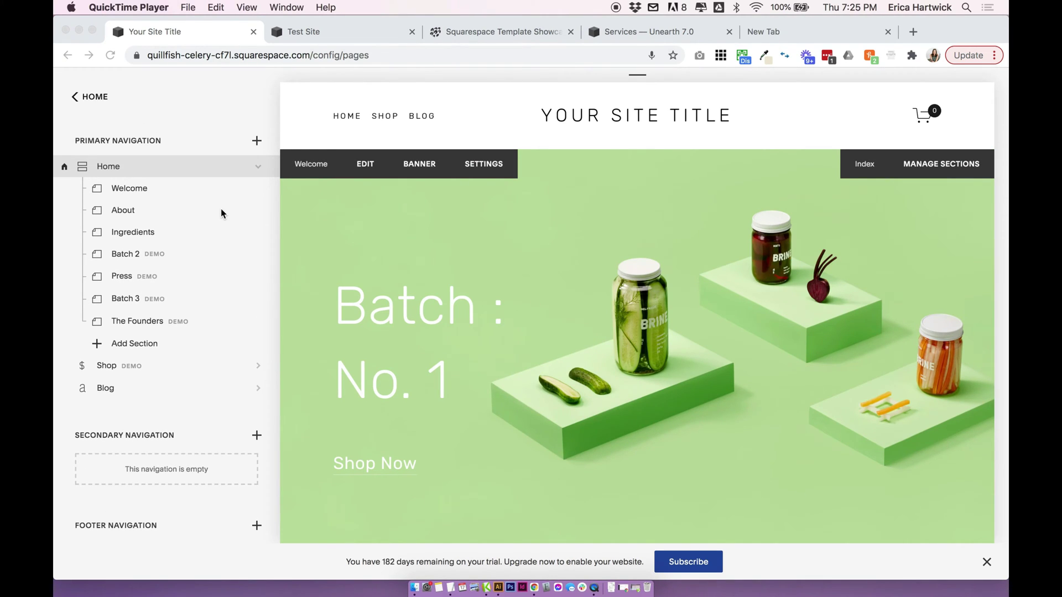
Step: Preview the About section of the Home index page and select the Ingredients section
left_click(155, 205)
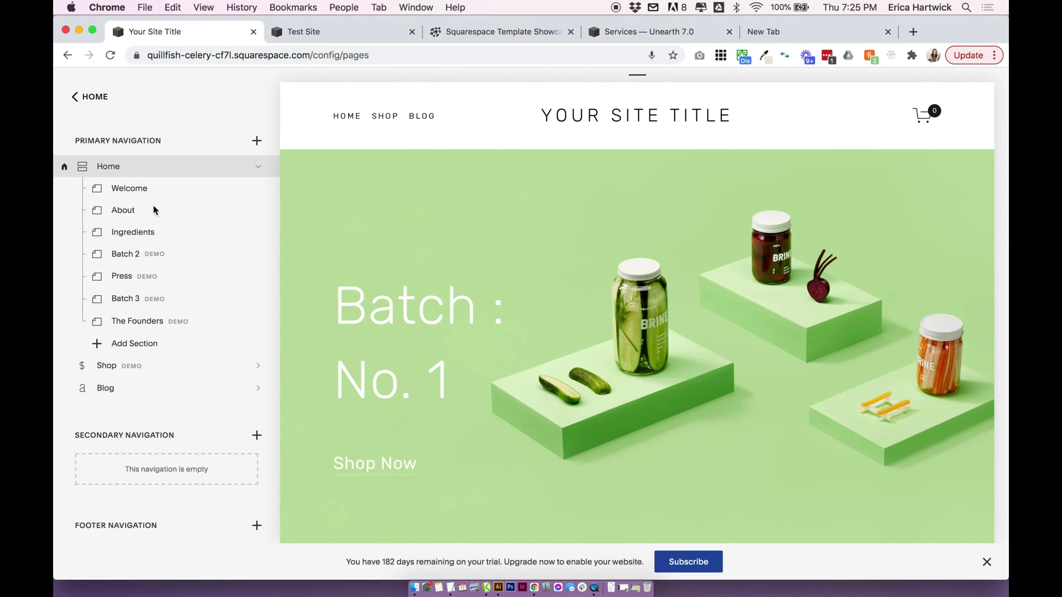
left_click(137, 214)
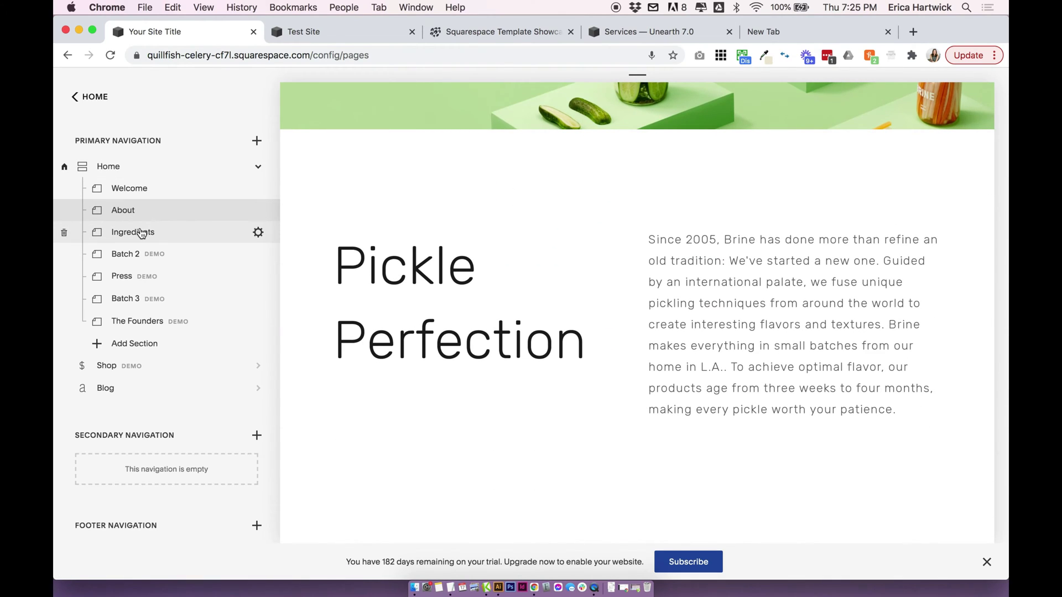
left_click(141, 231)
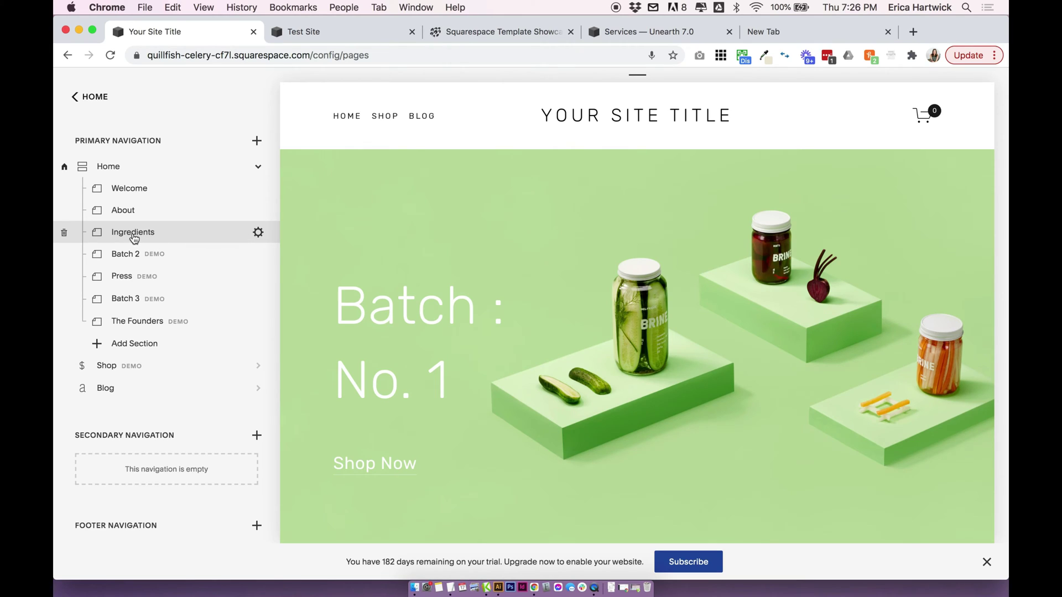
Step: Copy the URL slug "ingredients" from the Ingredients section's page settings and close the settings
left_click(258, 232)
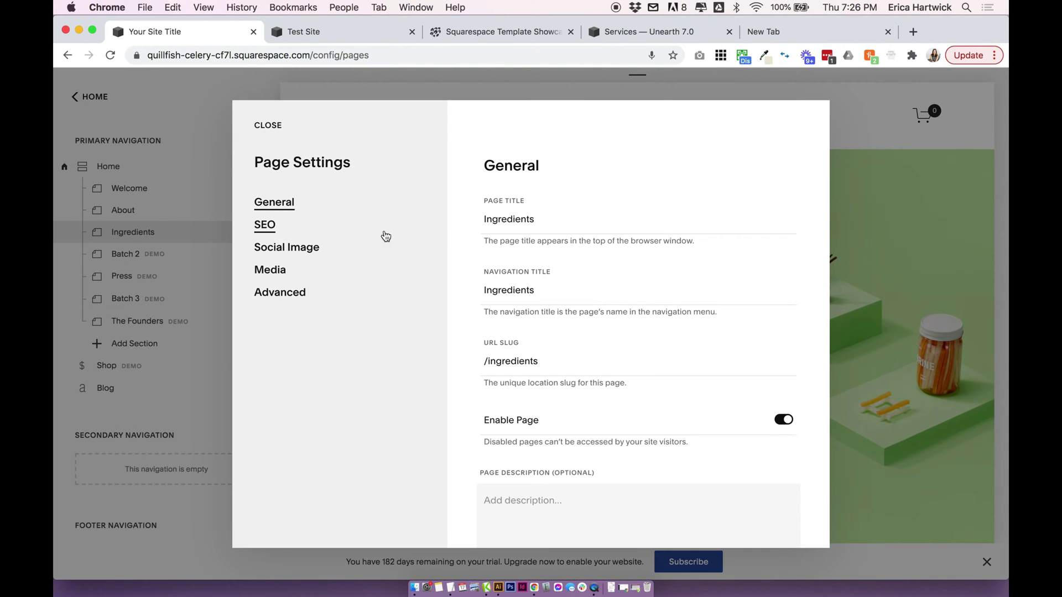
scroll(642, 293, "down", 1)
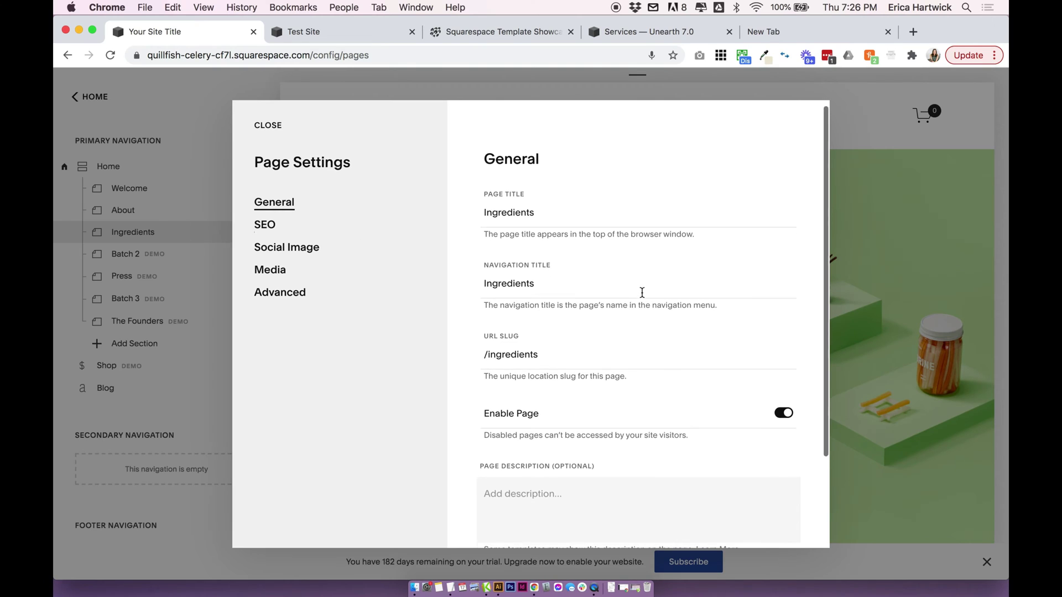
scroll(642, 293, "down", 3)
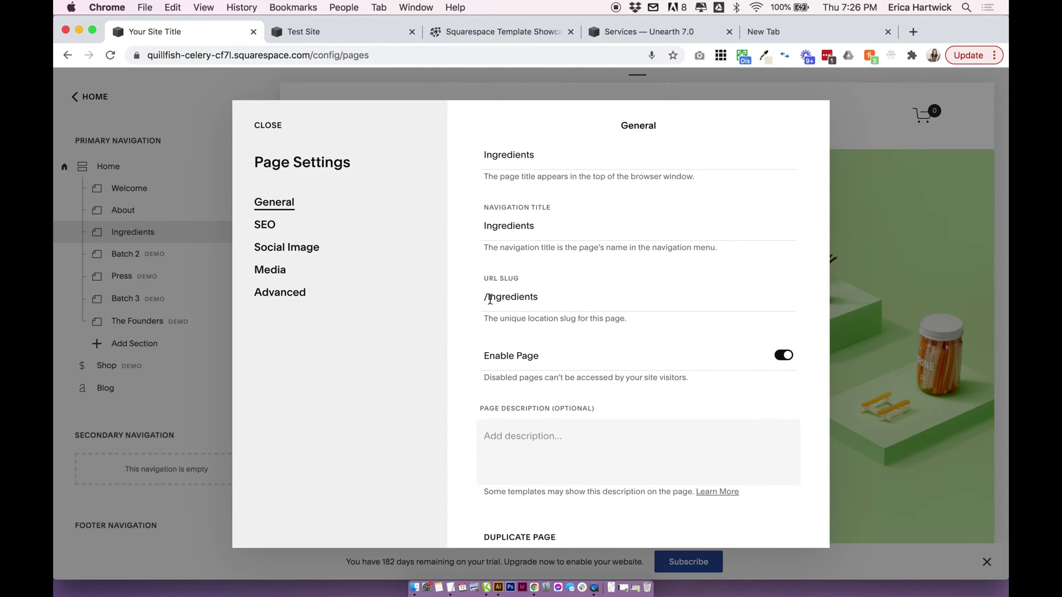
left_click_drag(490, 299, 550, 299)
type("ingredients")
double_click(517, 299)
key("super+c")
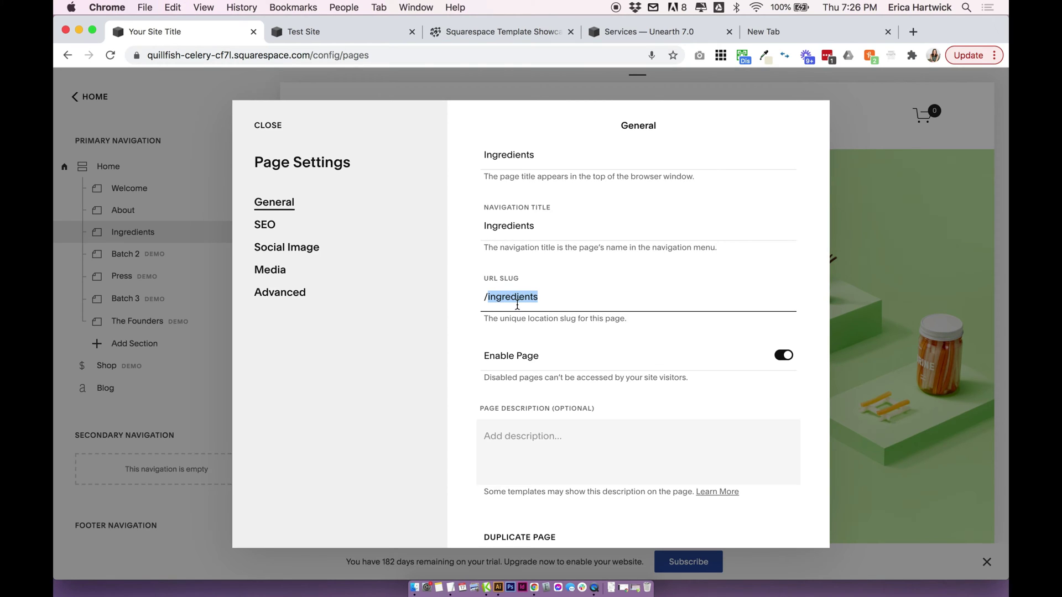
left_click(518, 302)
left_click(267, 126)
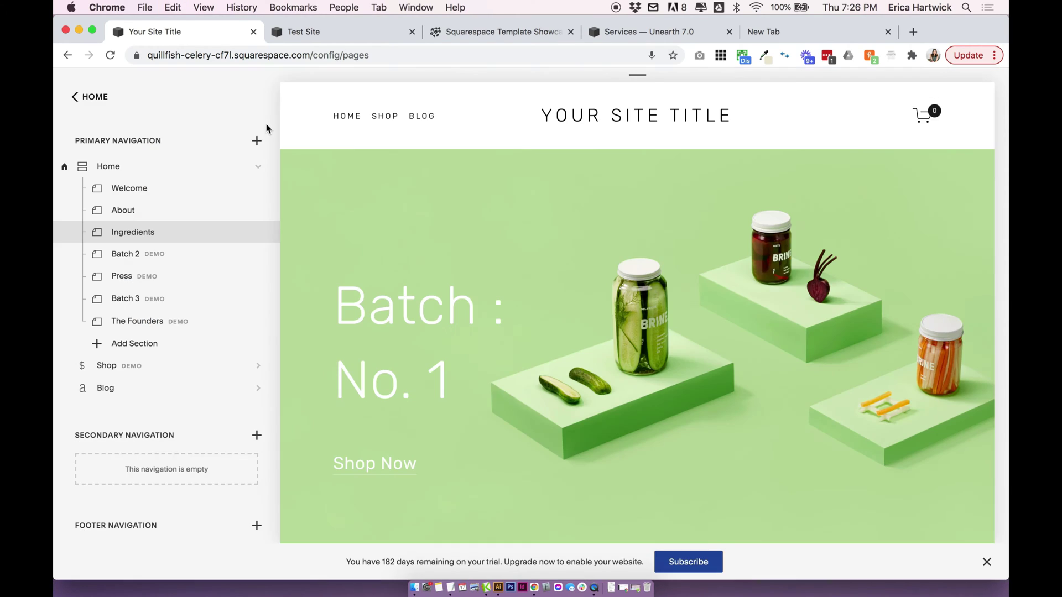
Step: Open the Welcome section of the Home index page for content editing
mouse_move(423, 233)
scroll(423, 233, "down", 1)
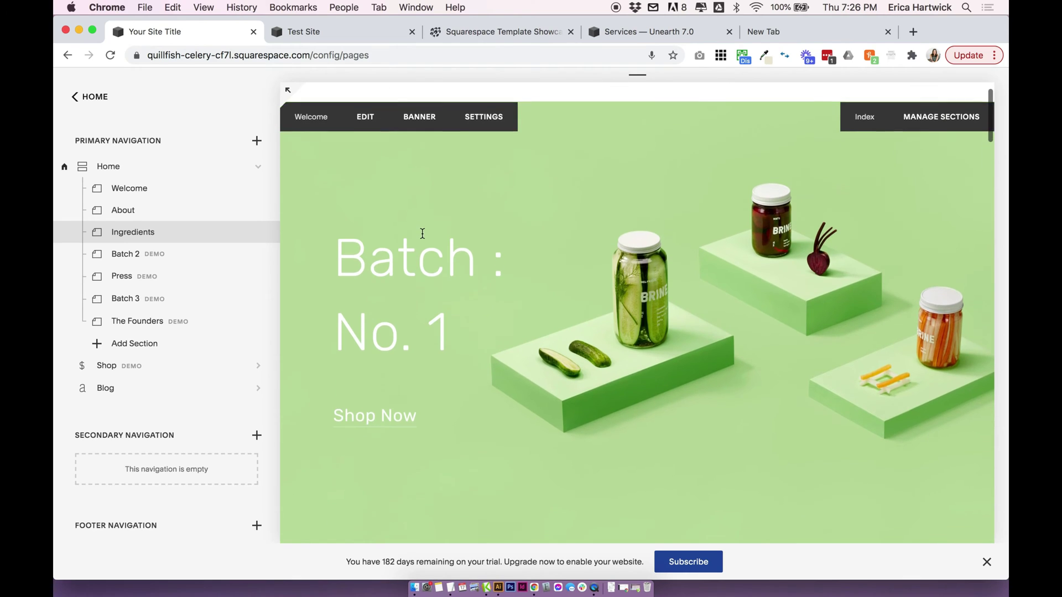
scroll(423, 234, "up", 1)
left_click(367, 135)
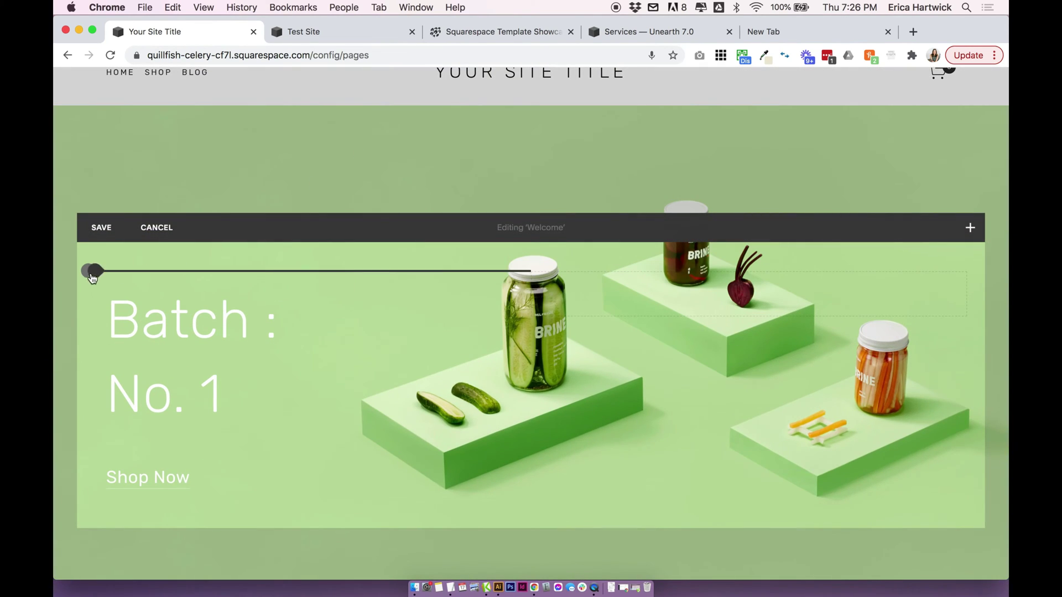
Step: Add a text block reading "Link" above the heading, view its link options, and close them
left_click(89, 272)
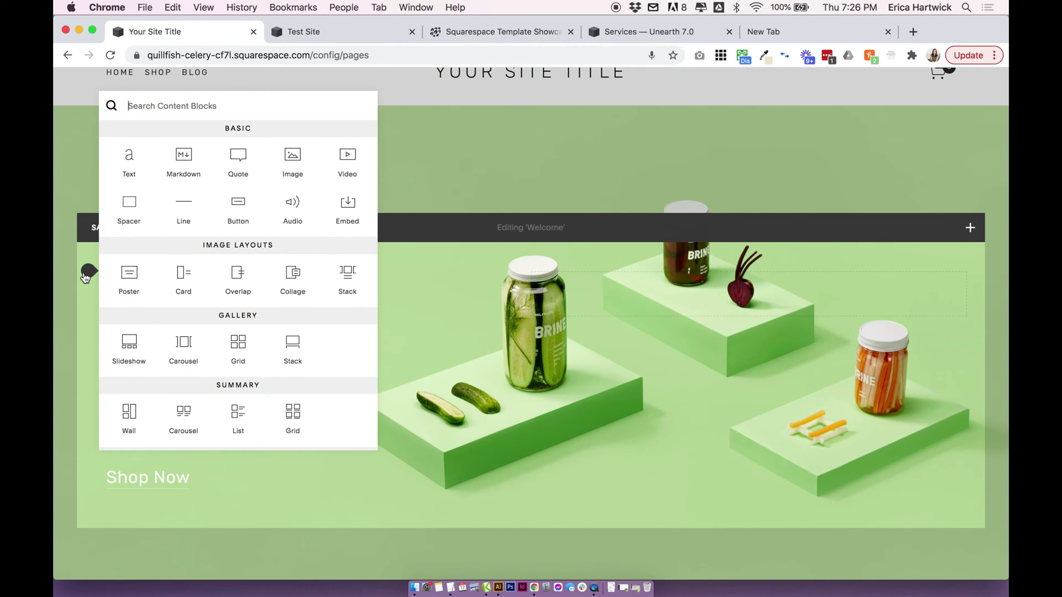
left_click(126, 169)
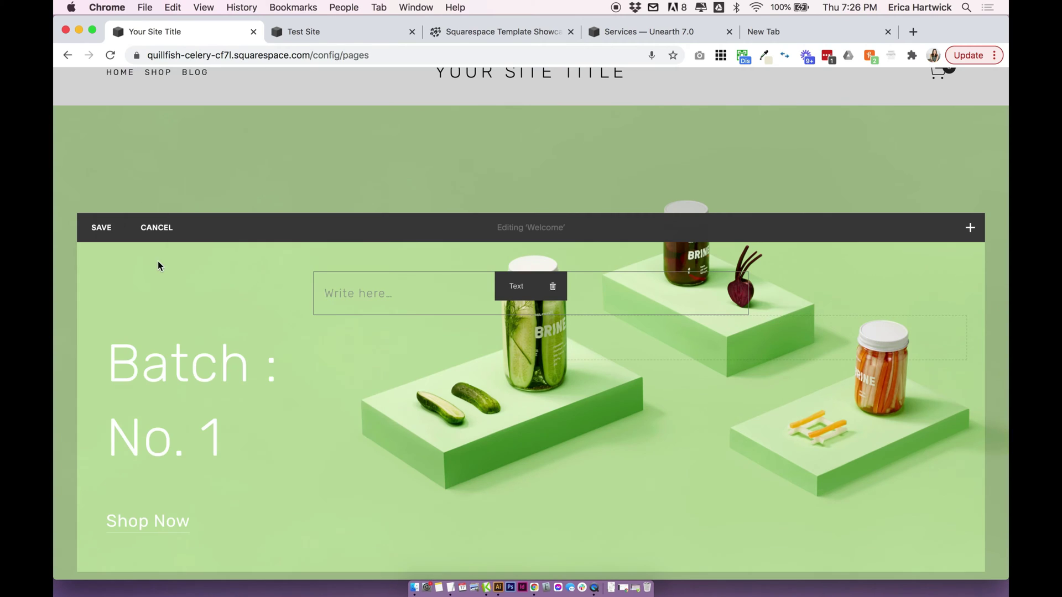
type("Link")
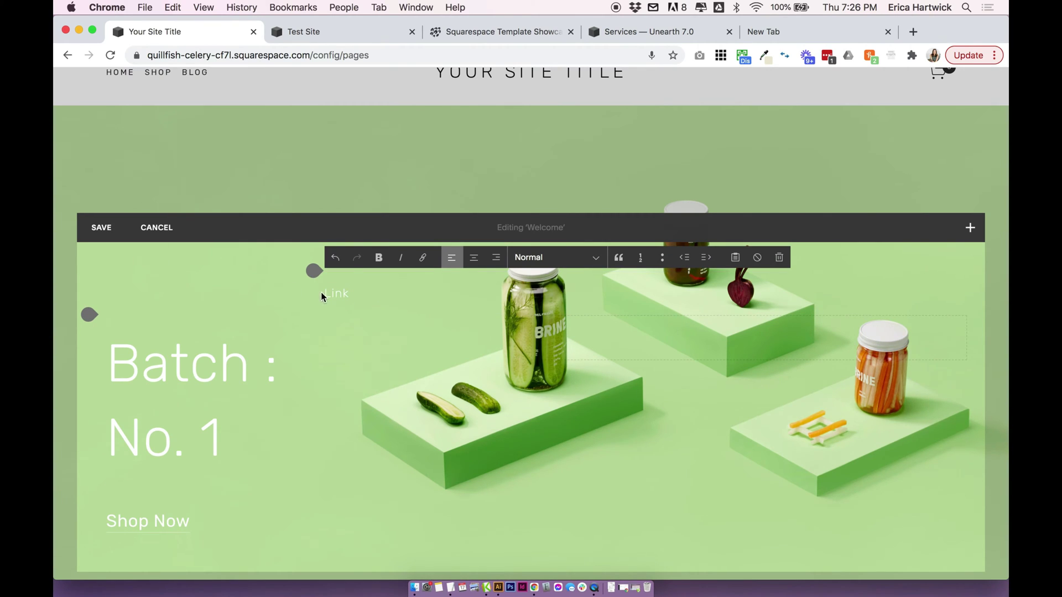
double_click(335, 293)
left_click(428, 260)
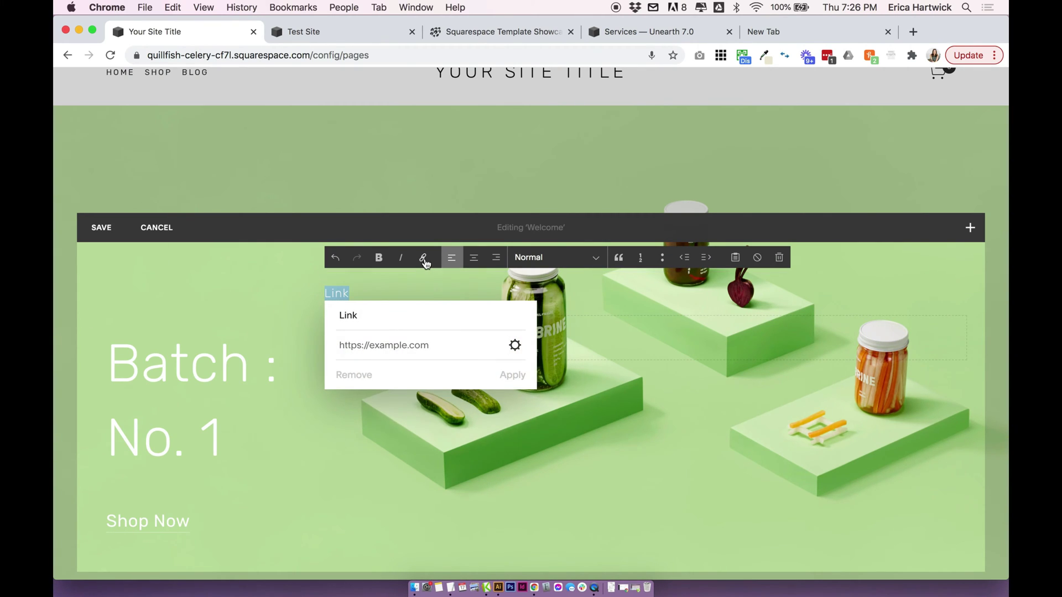
left_click(426, 263)
left_click(398, 301)
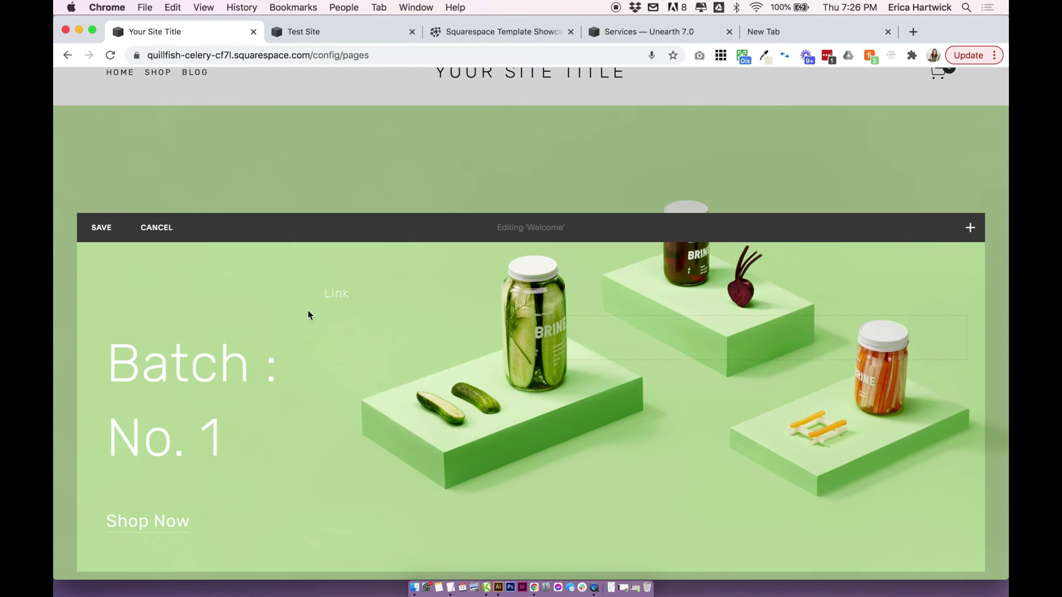
Step: Try a button block above the "Link" text, cancel it, and delete the "Link" text block
left_click(313, 273)
type("button")
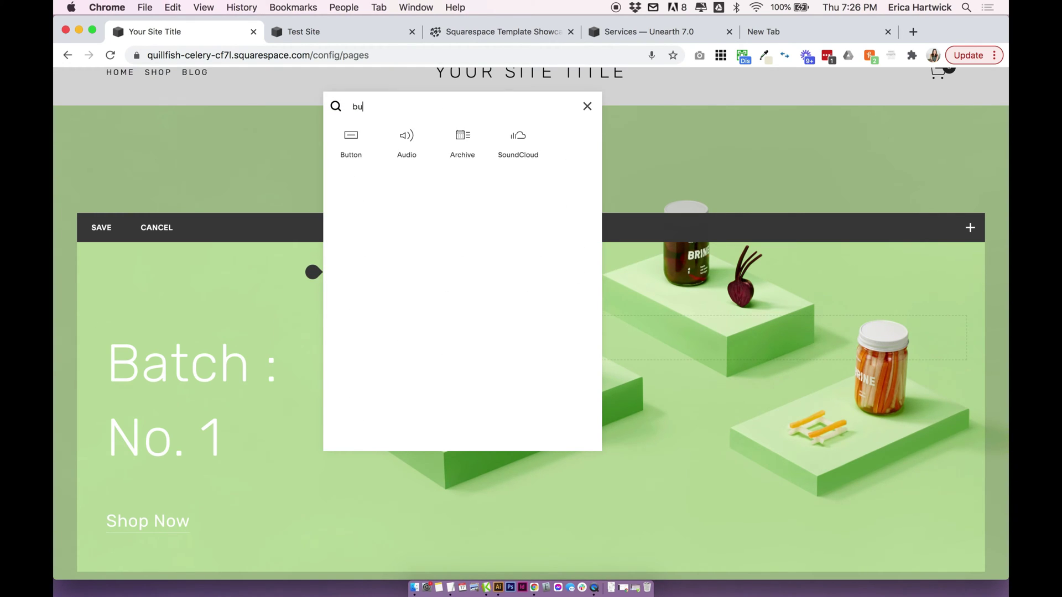
left_click(354, 145)
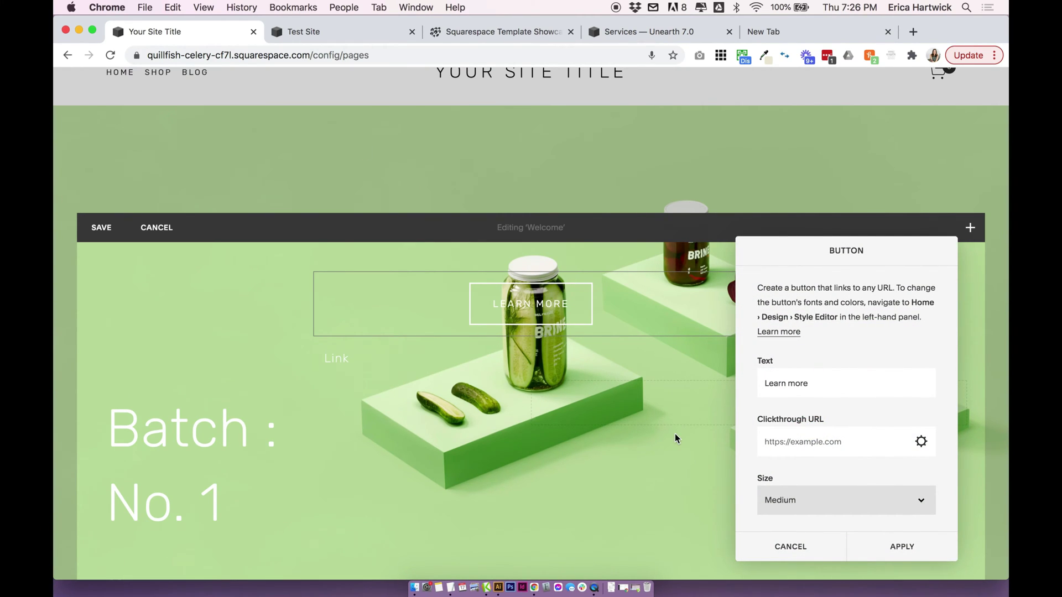
left_click(814, 549)
mouse_move(316, 294)
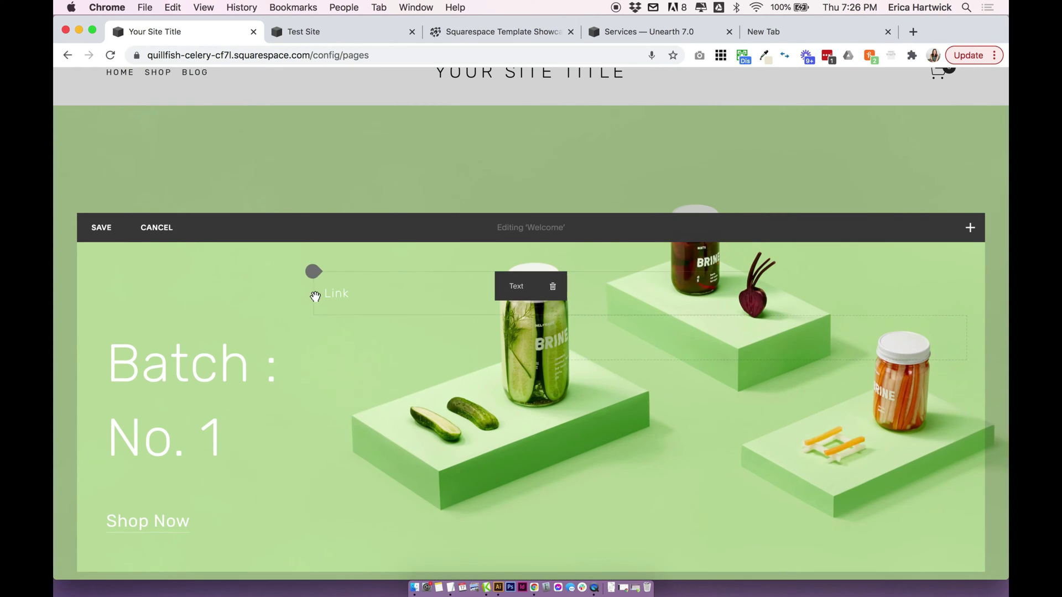
left_click(553, 287)
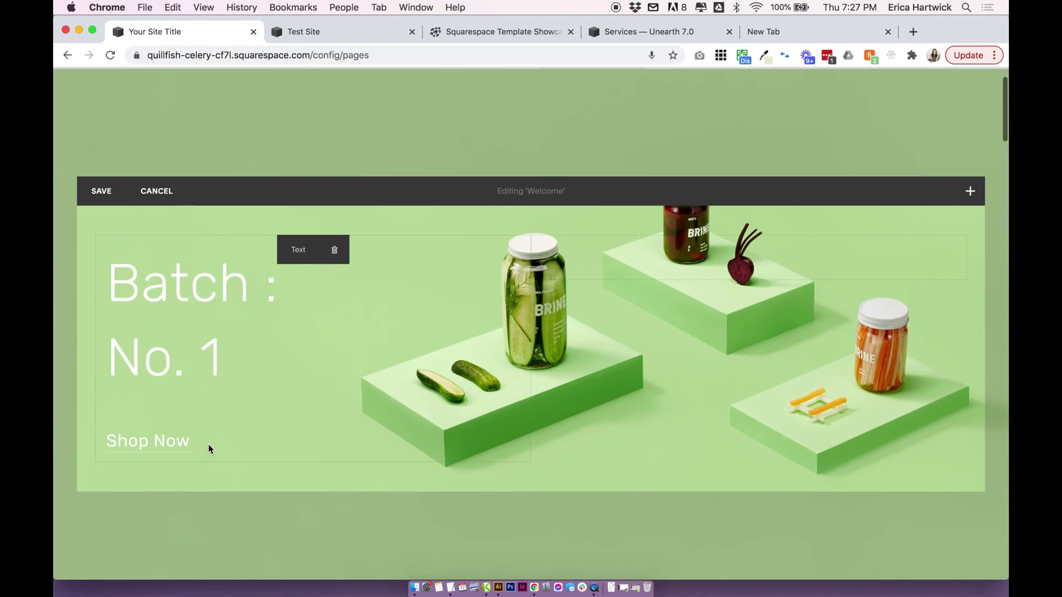
Step: Link the "Batch : No. 1" heading to "#ingredients" and save the Welcome section
left_click_drag(235, 360, 64, 253)
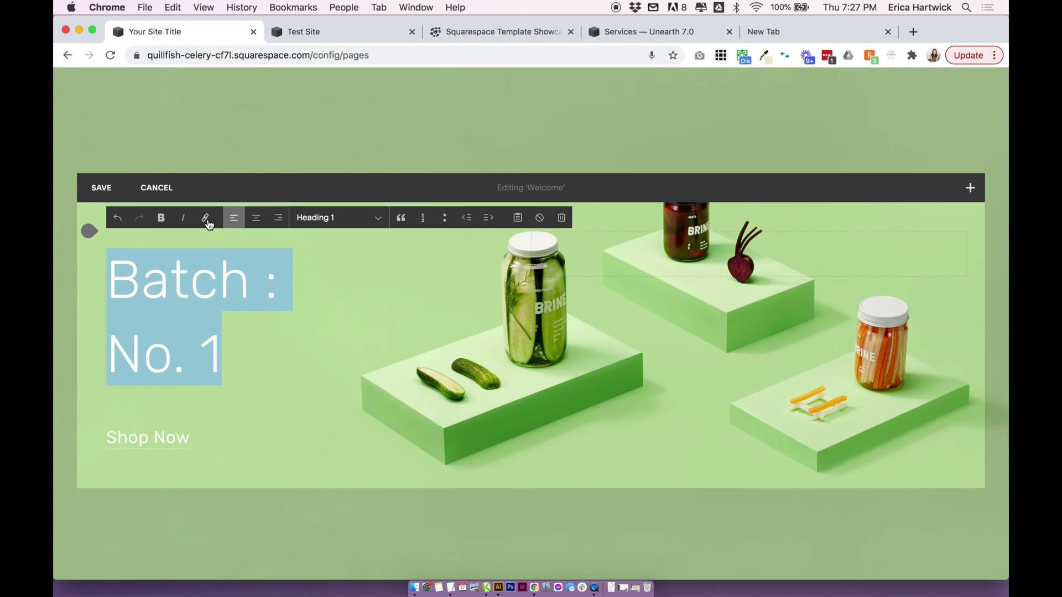
left_click(205, 219)
left_click(198, 360)
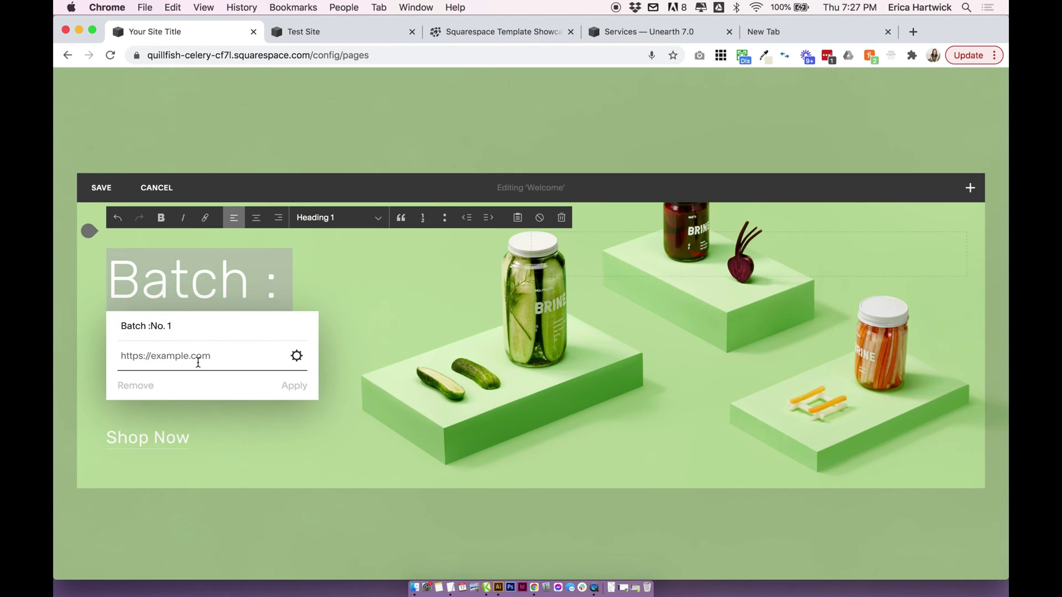
key("super+v")
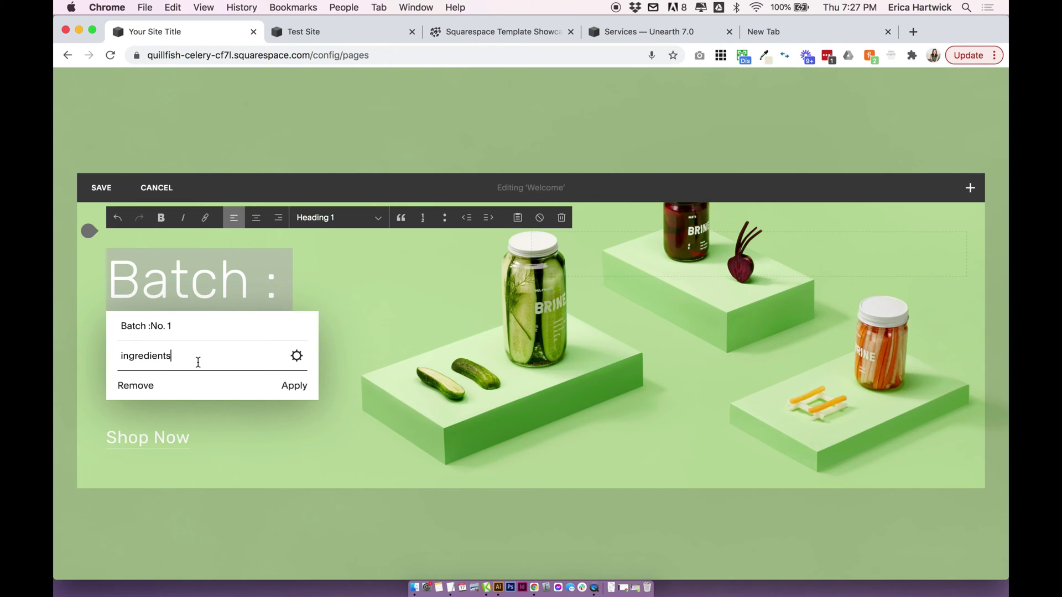
left_click_drag(199, 360, 55, 358)
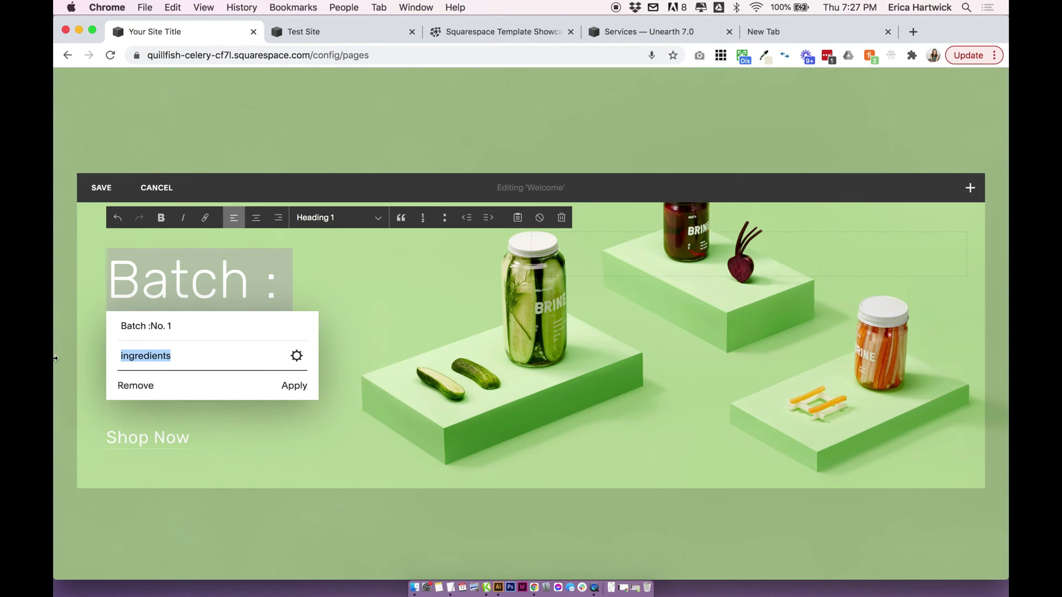
key("Left")
type("#")
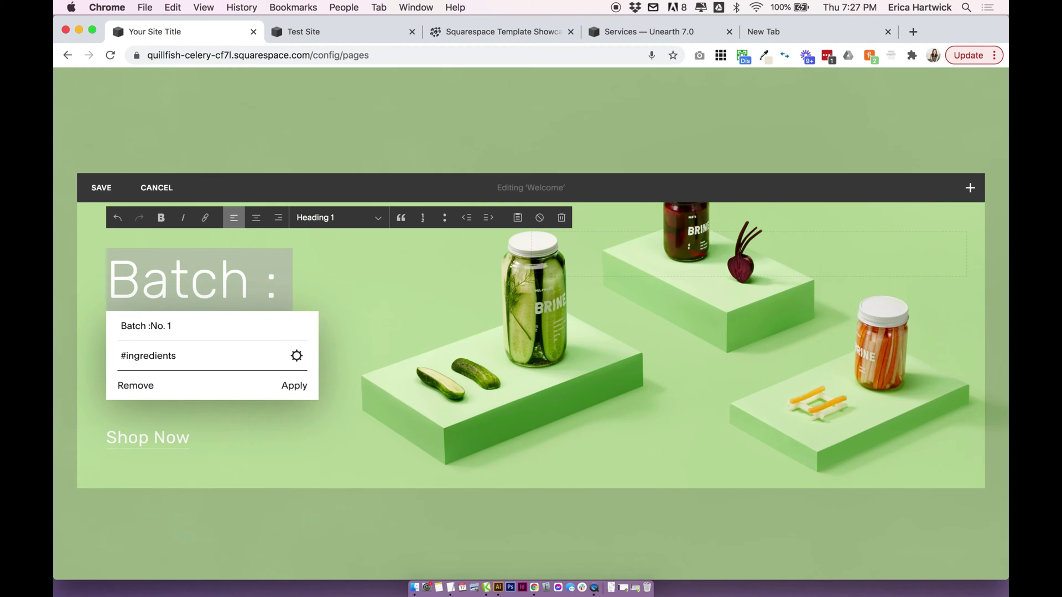
left_click(218, 353)
left_click(291, 386)
left_click(105, 194)
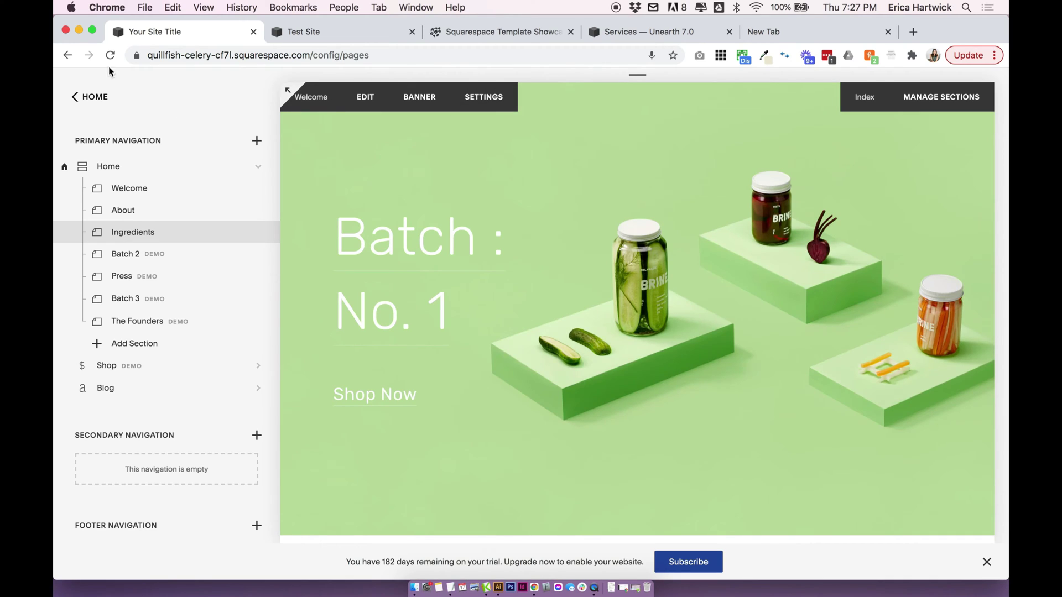
Step: Reload the site and preview the Home page between the linked heading and the Ingredients section
left_click(110, 55)
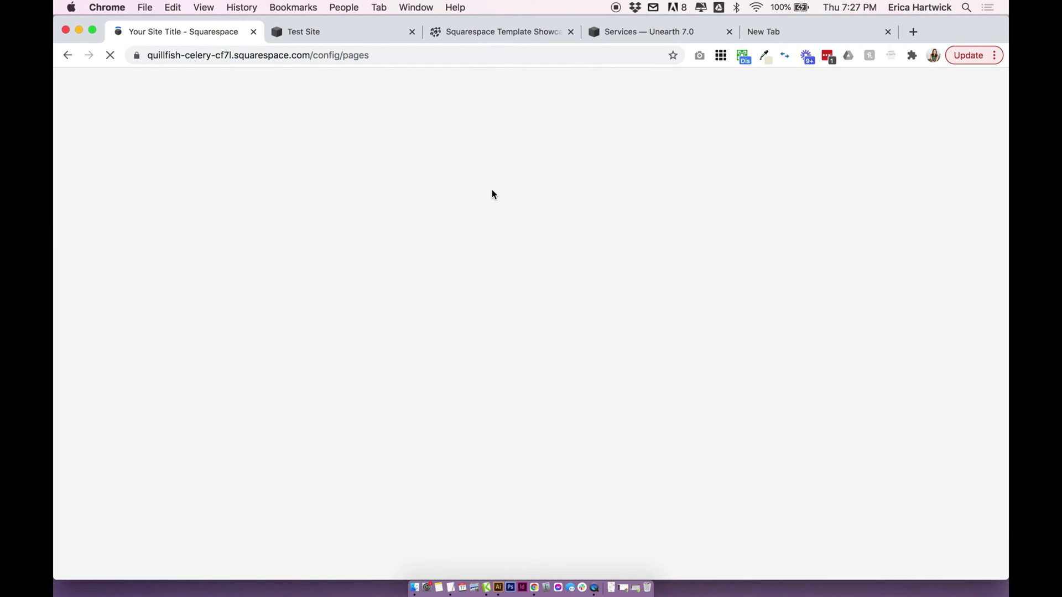
scroll(397, 314, "down", 1)
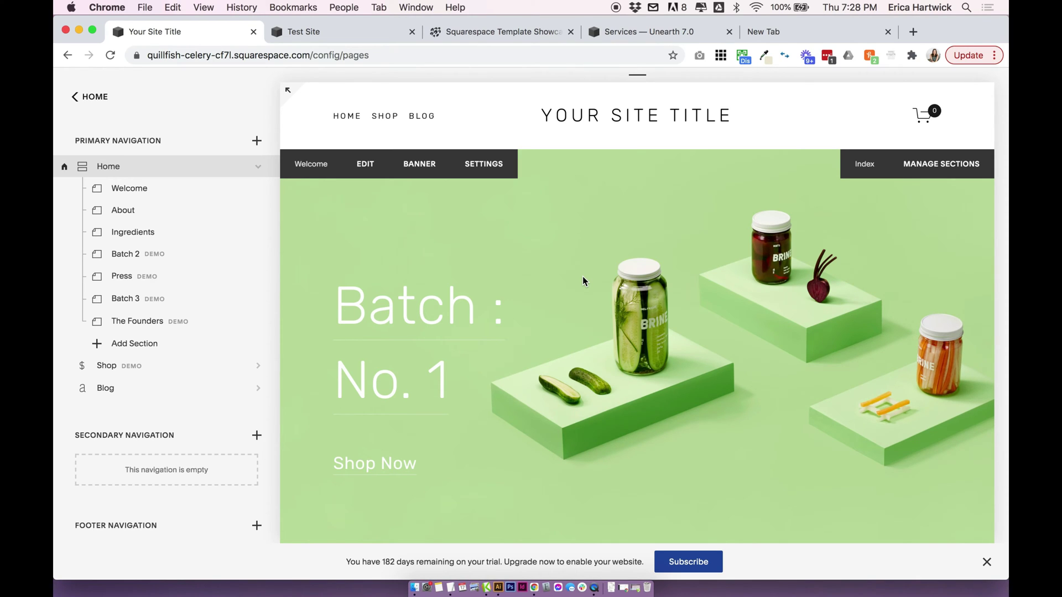
scroll(480, 324, "down", 10)
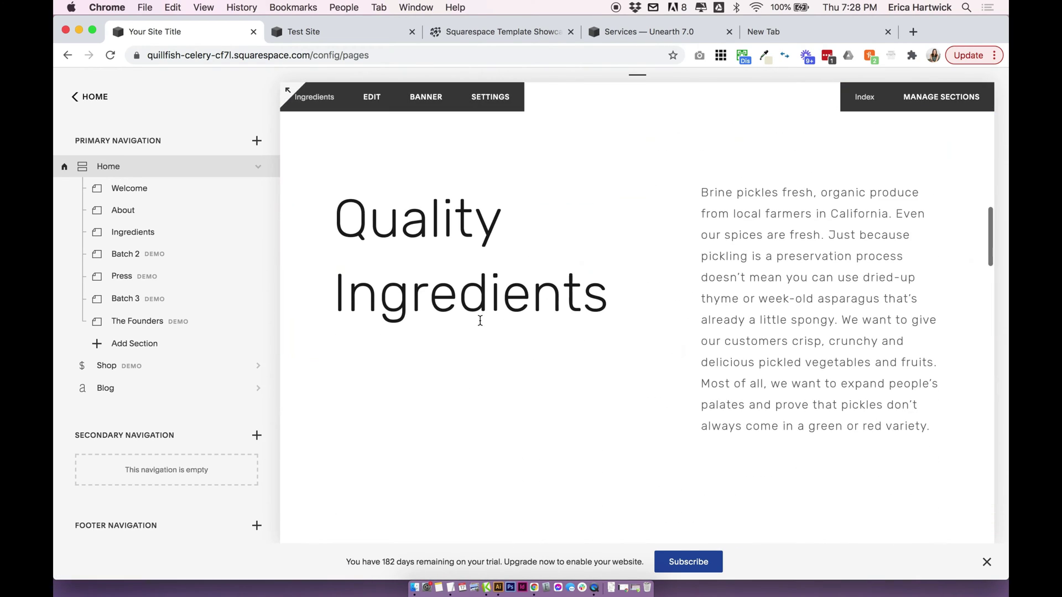
scroll(480, 321, "up", 10)
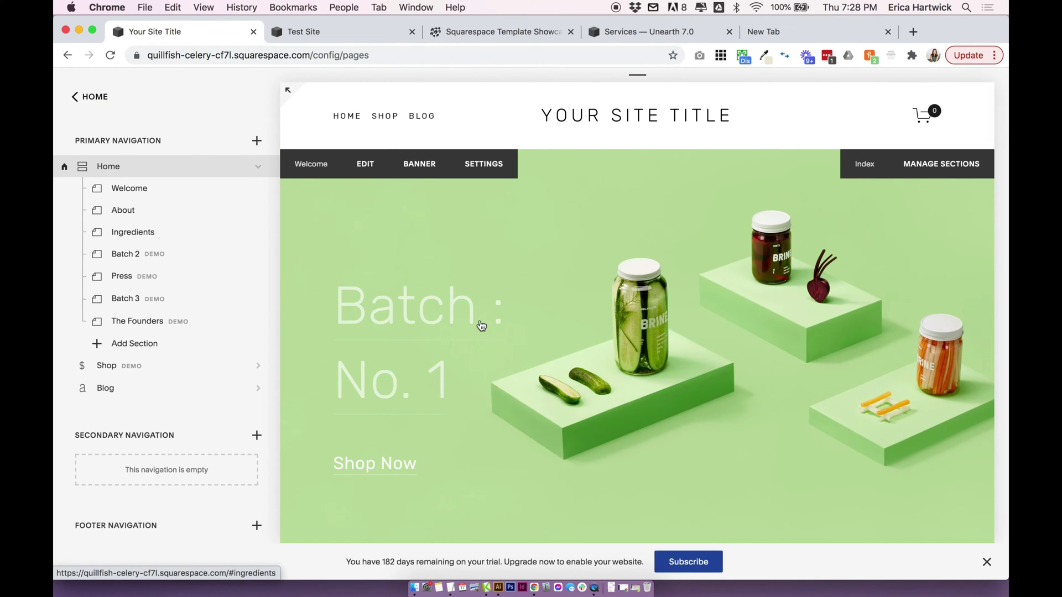
scroll(471, 323, "down", 1)
mouse_move(130, 237)
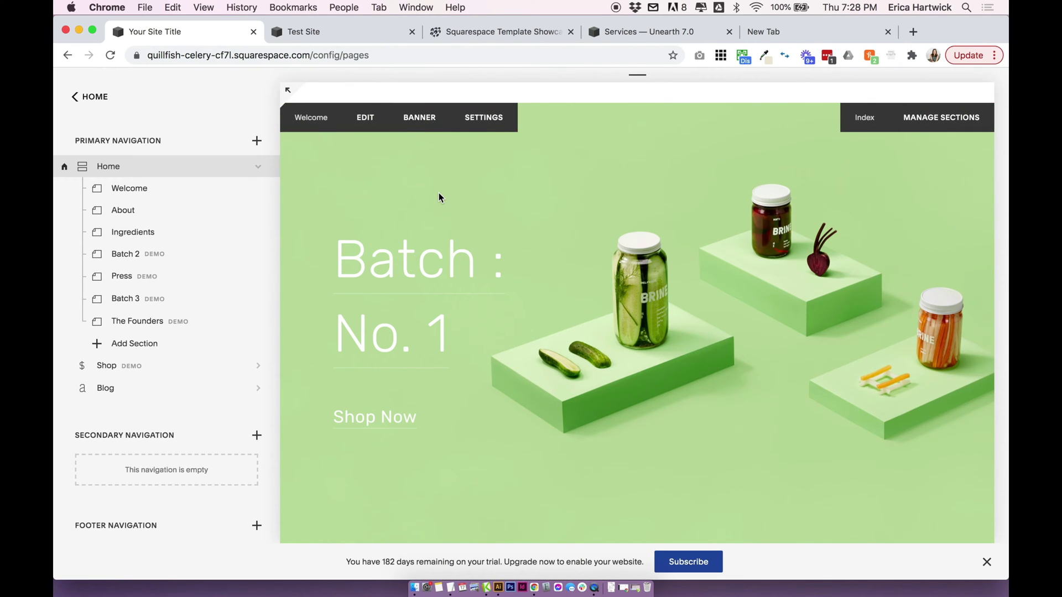
scroll(437, 232, "down", 10)
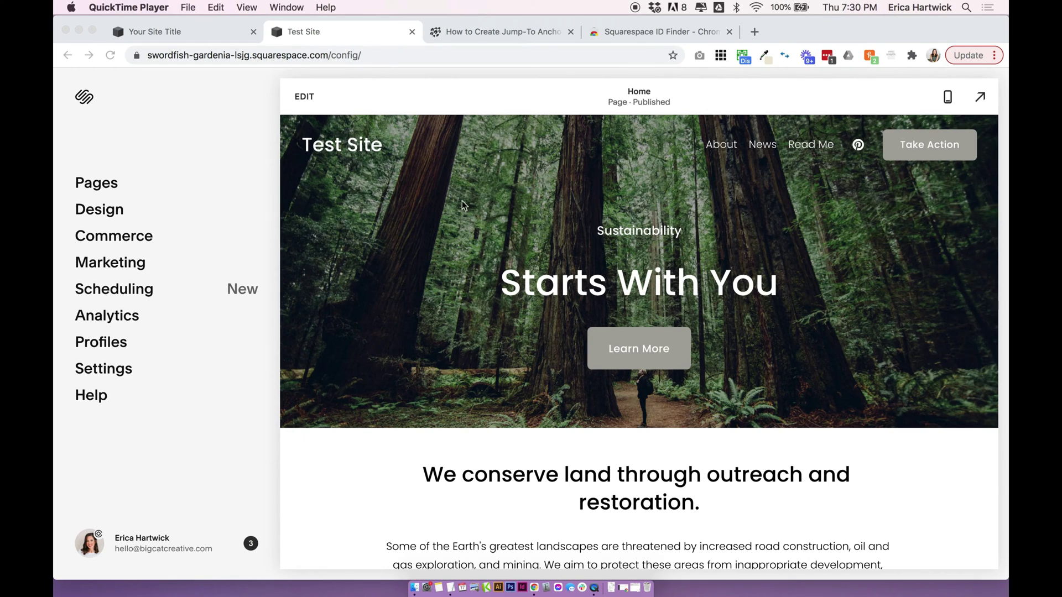
Step: Open the page list of Test Site and start editing its Home page
left_click(127, 161)
left_click(112, 186)
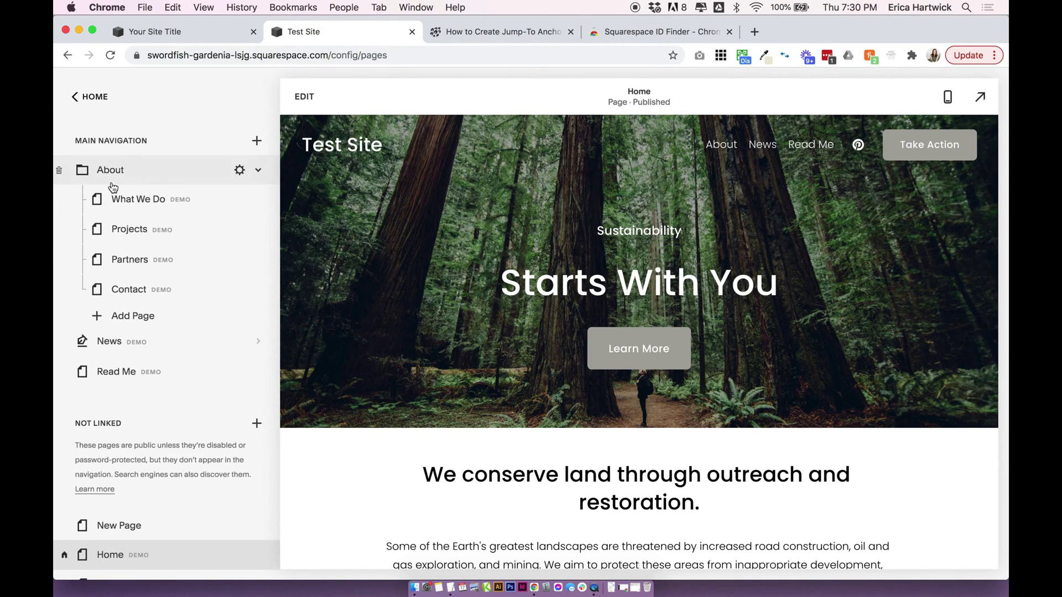
scroll(382, 230, "down", 2)
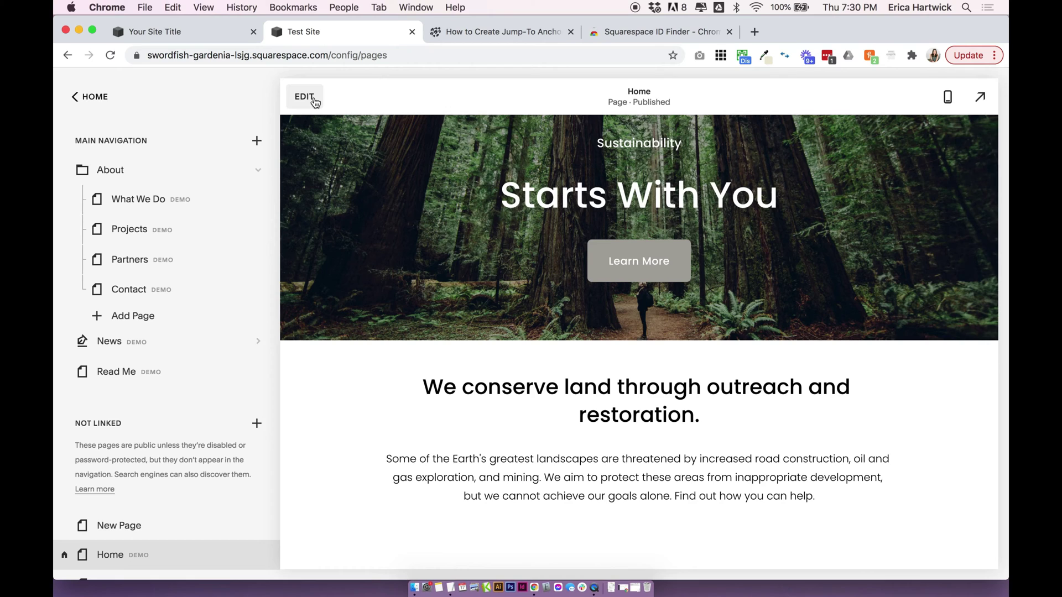
left_click(315, 104)
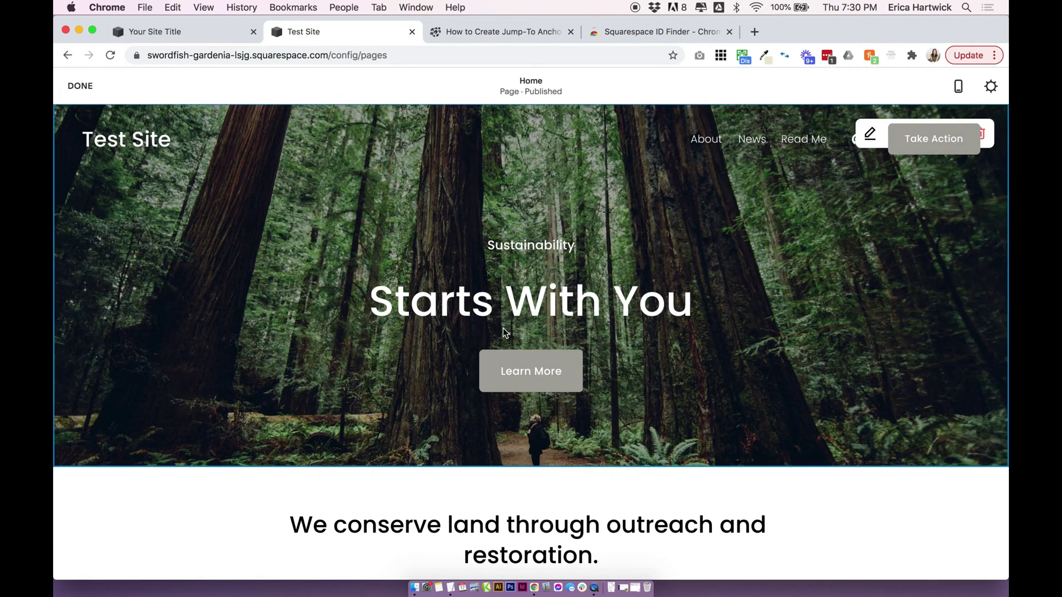
Step: Look through the stacked sections of Test Site's Home page, from the hero banner to the footer
scroll(504, 332, "down", 8)
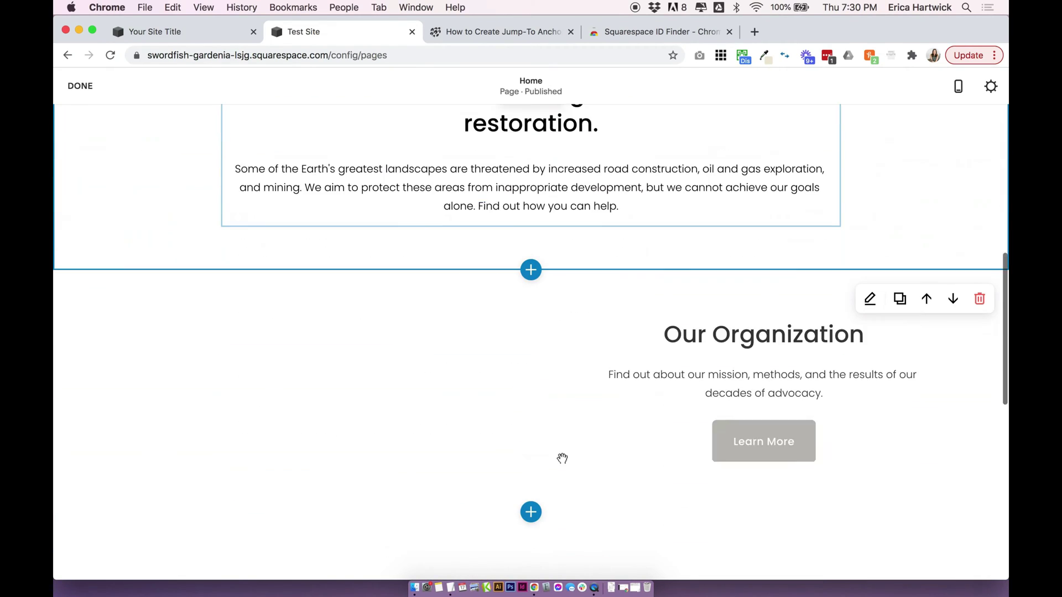
scroll(562, 458, "down", 2)
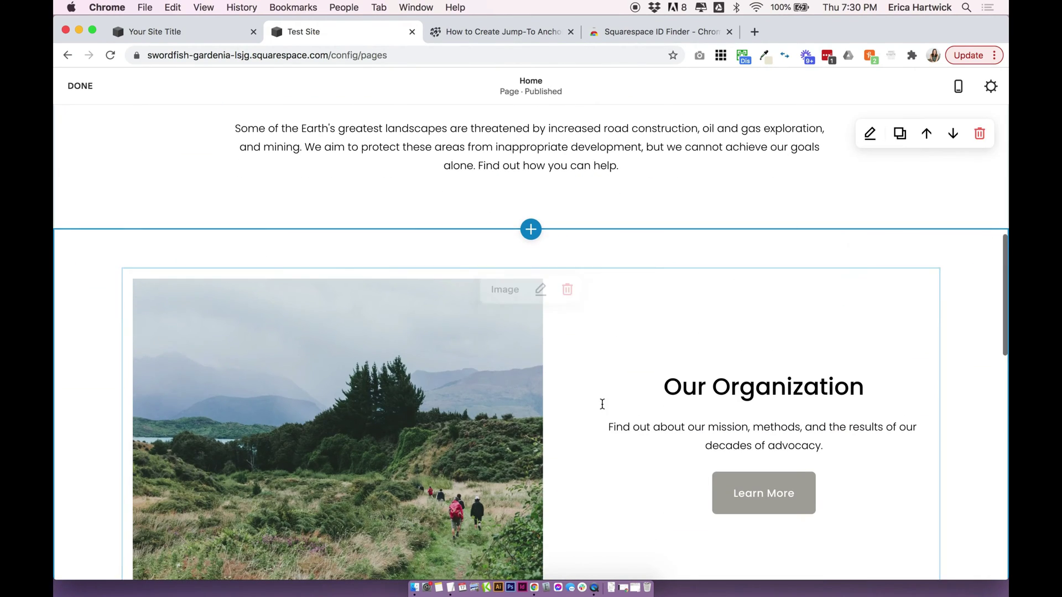
scroll(602, 404, "up", 5)
scroll(602, 404, "down", 1)
scroll(603, 404, "up", 1)
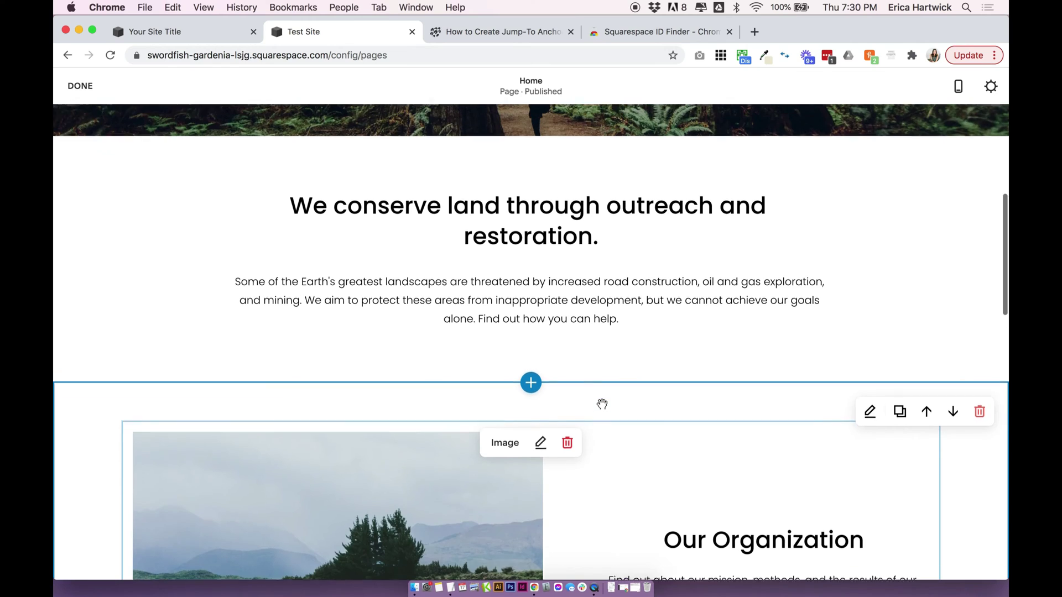
scroll(603, 404, "up", 2)
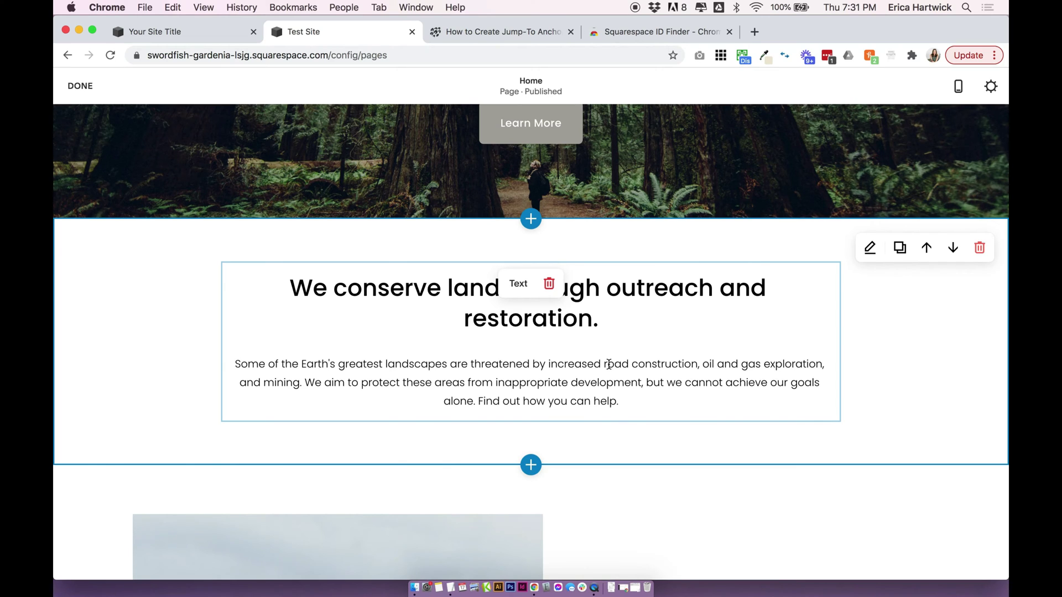
scroll(609, 364, "up", 7)
scroll(609, 364, "down", 8)
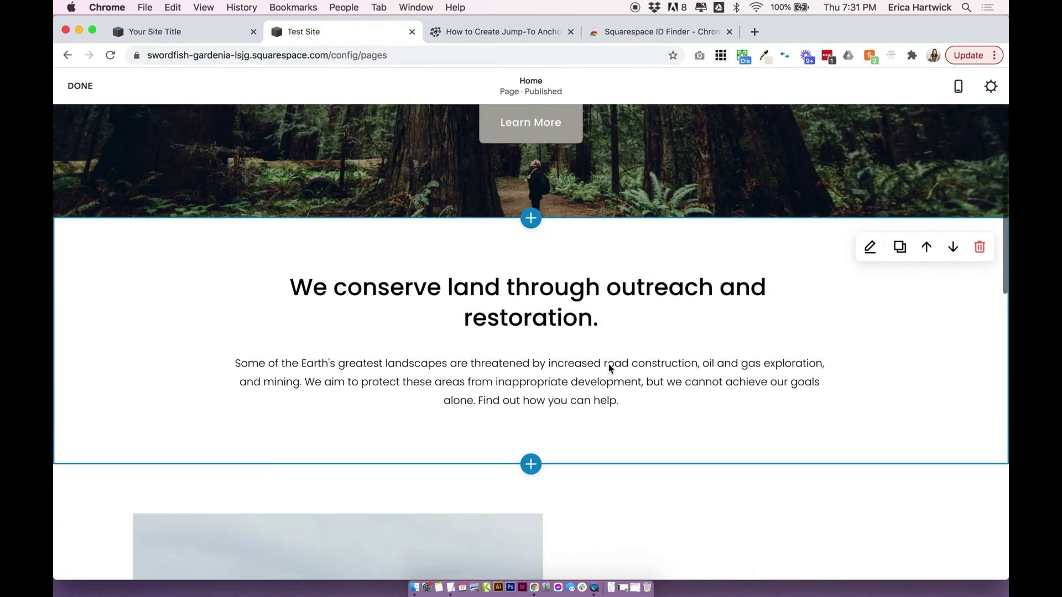
scroll(609, 364, "up", 3)
scroll(609, 365, "up", 5)
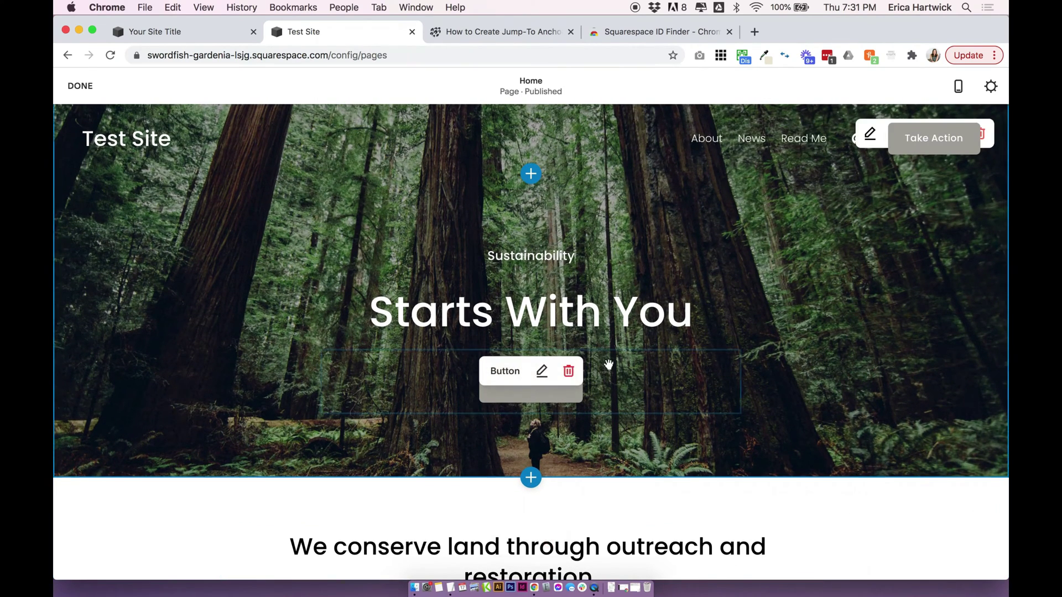
scroll(683, 373, "down", 2)
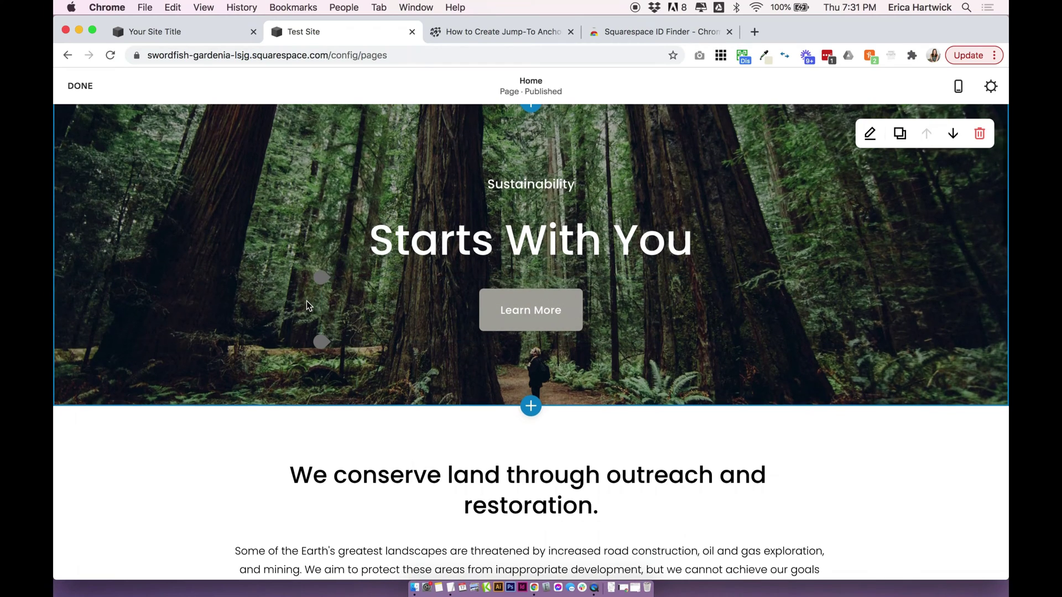
scroll(308, 303, "down", 7)
scroll(307, 301, "down", 20)
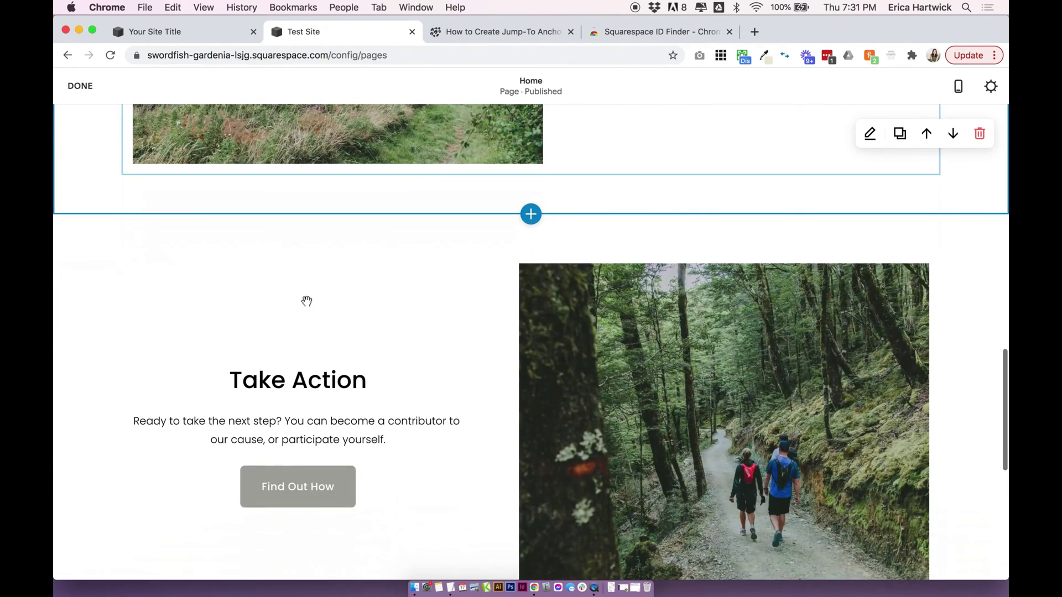
scroll(354, 337, "up", 1)
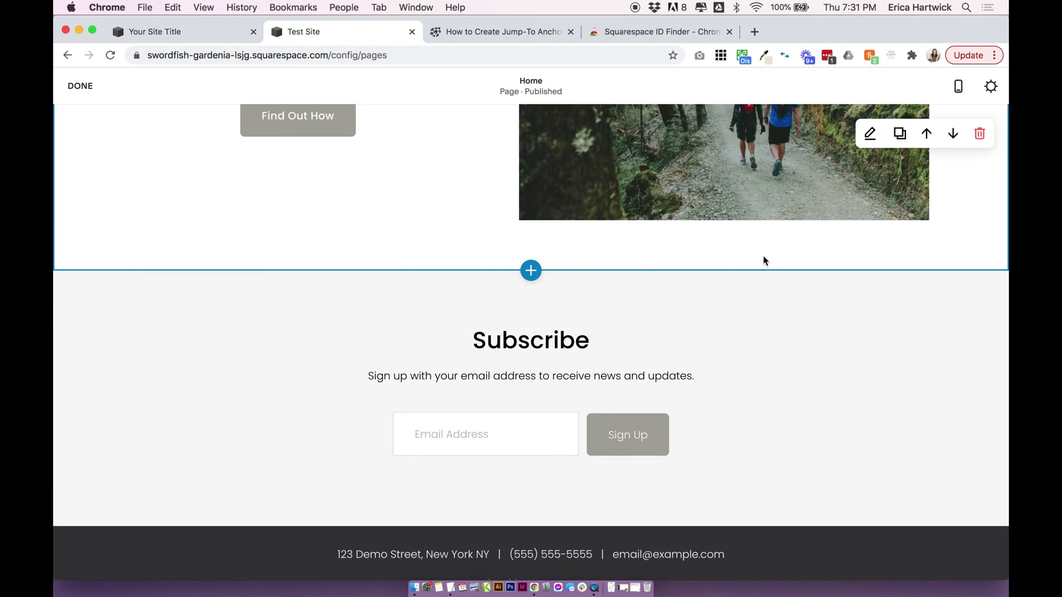
Step: Review the Home page from the hero banner down to the Our Organization section and return to the banner
scroll(764, 261, "up", 20)
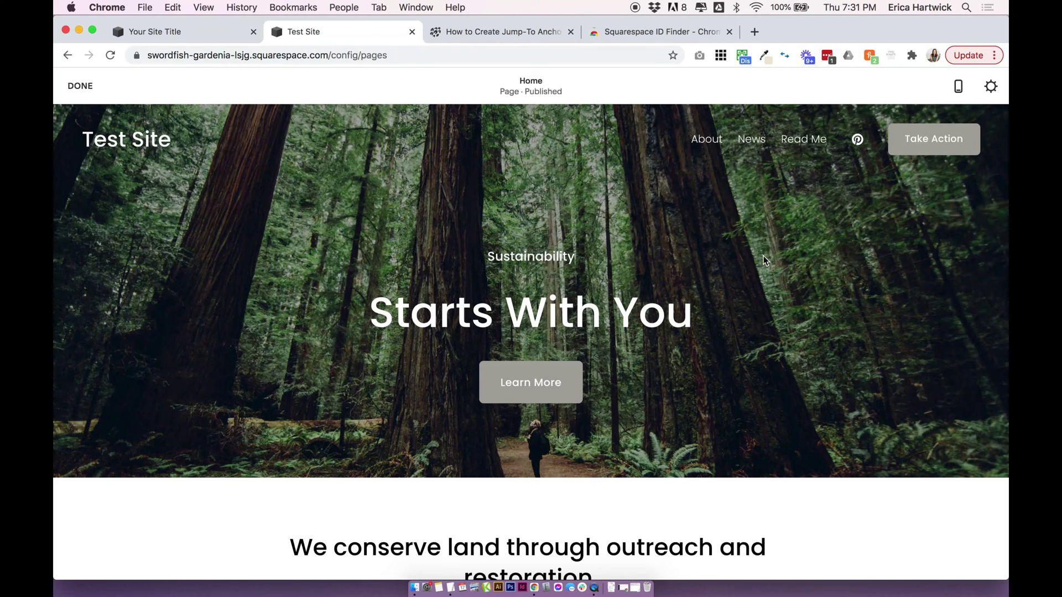
scroll(550, 280, "down", 7)
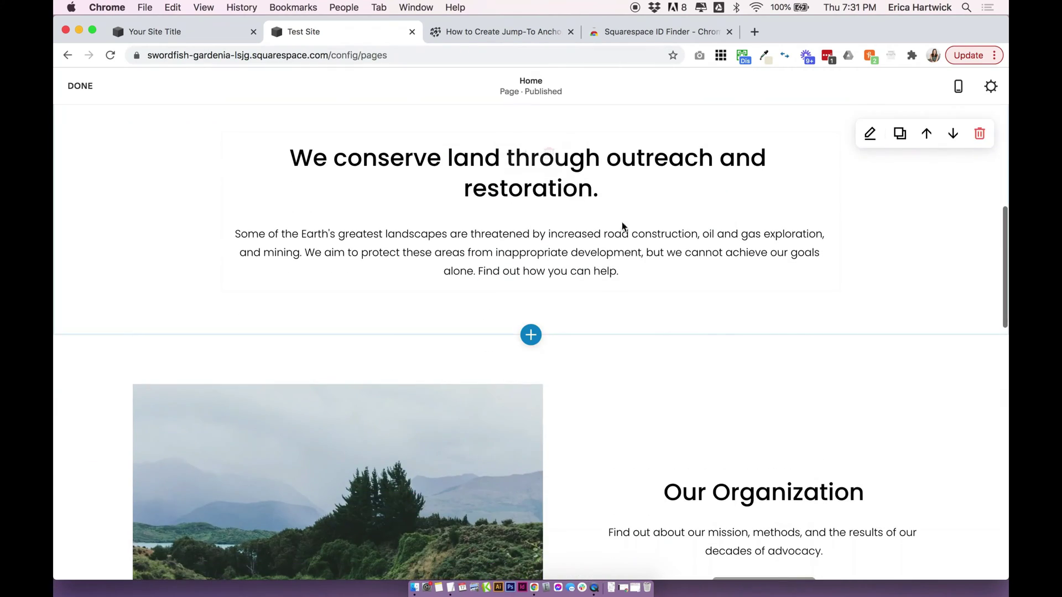
scroll(609, 218, "down", 5)
scroll(600, 212, "up", 4)
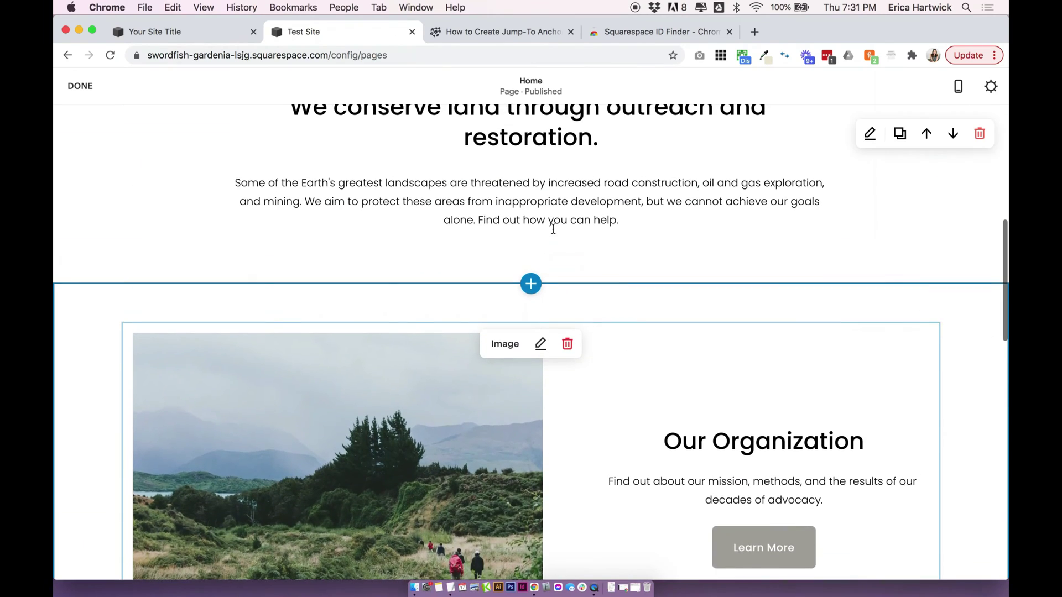
scroll(553, 229, "up", 7)
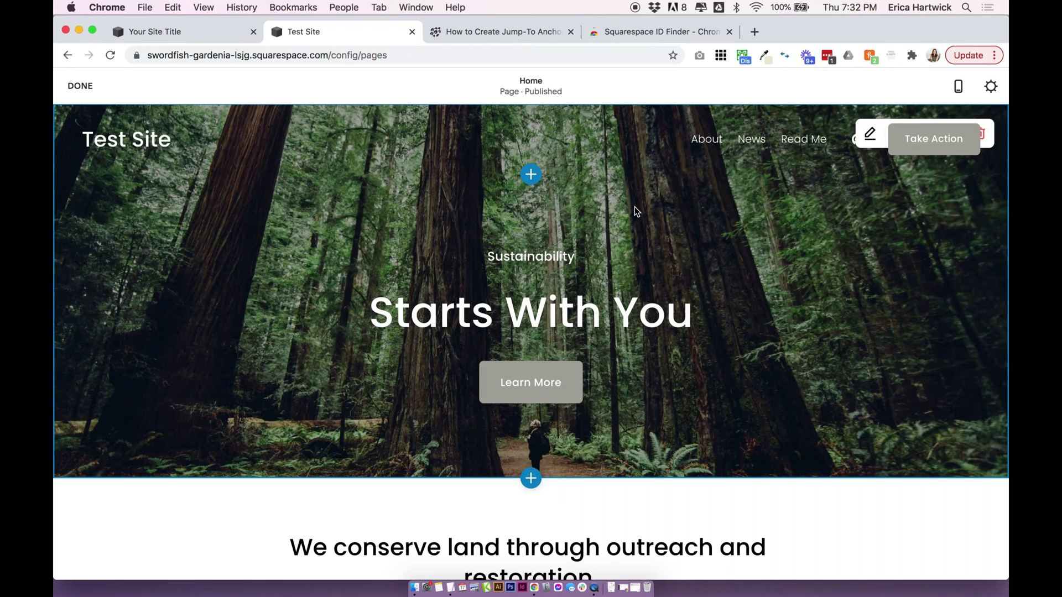
Step: Check the Squarespace ID Finder extension's Chrome Web Store page and use the extension to show the IDs on Test Site's Home page
left_click(642, 38)
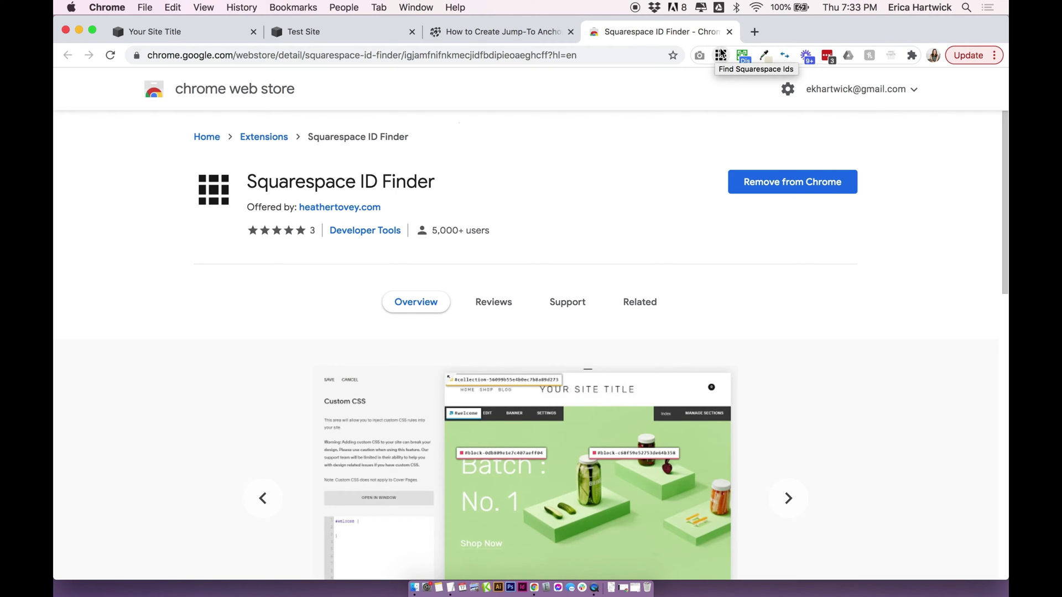
left_click(529, 36)
key("ctrl+shift+Tab")
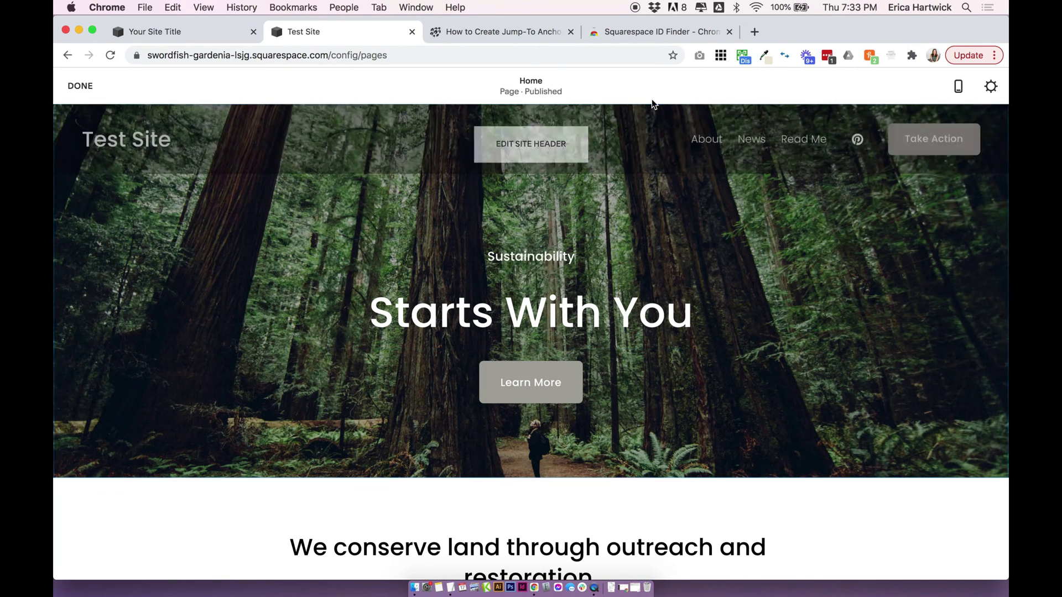
left_click(721, 58)
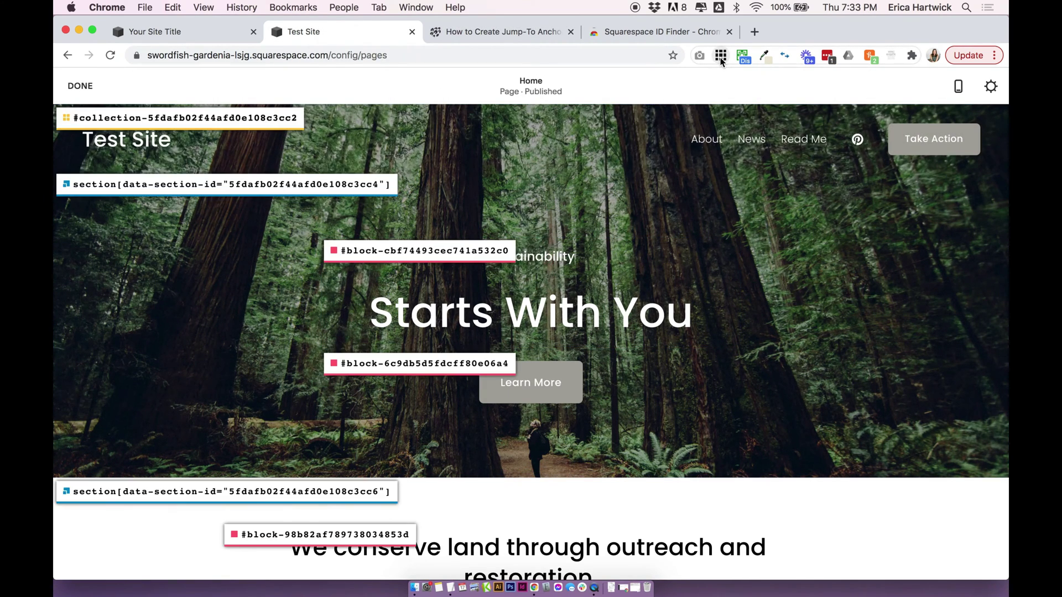
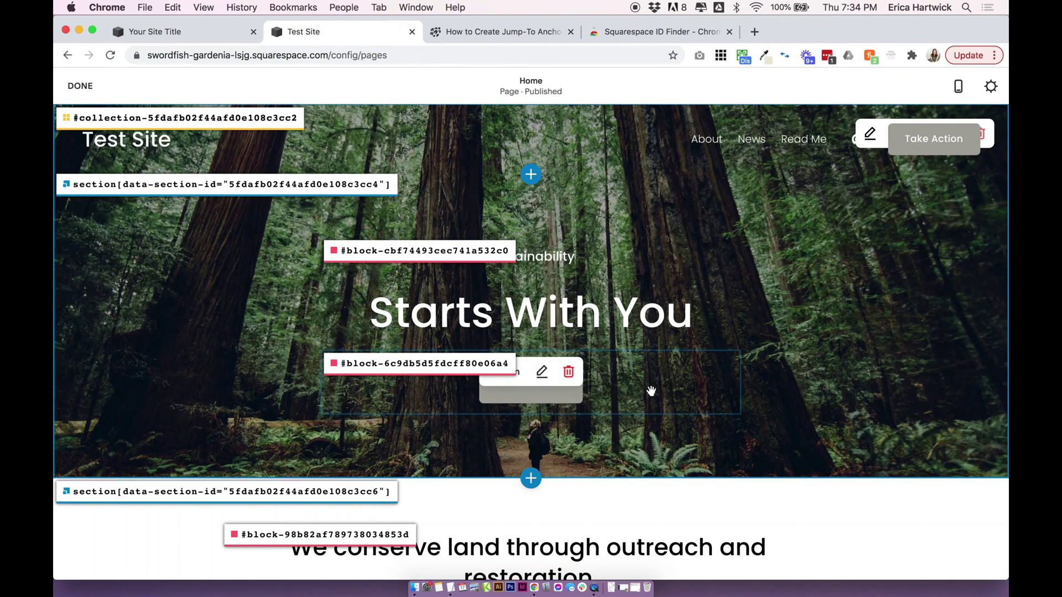
Step: Copy the Subscribe section's data-section-id selector and paste it into a blank TextEdit document
scroll(651, 391, "down", 15)
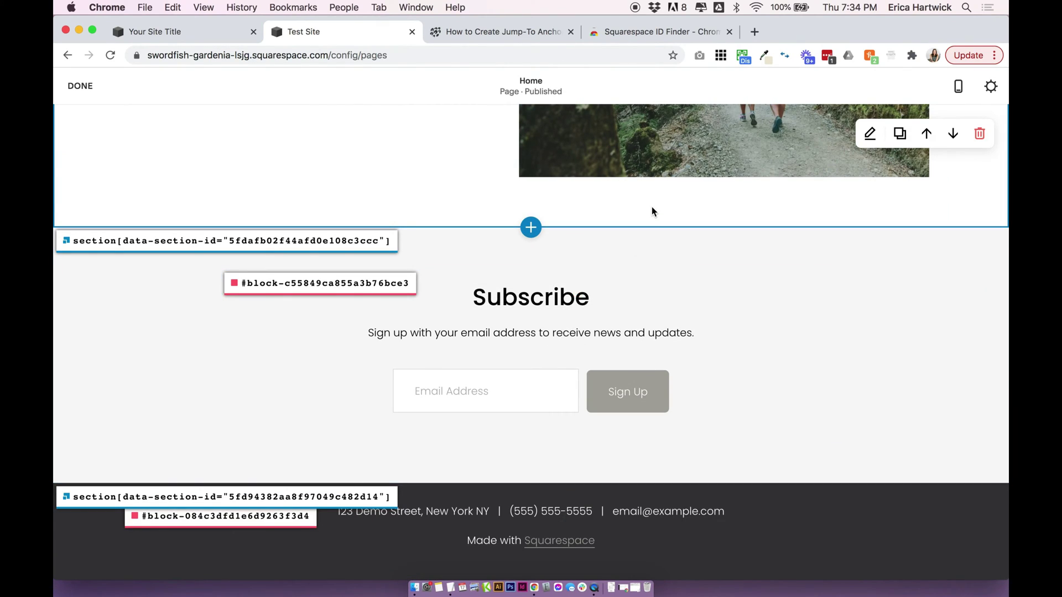
left_click(177, 246)
left_click(450, 589)
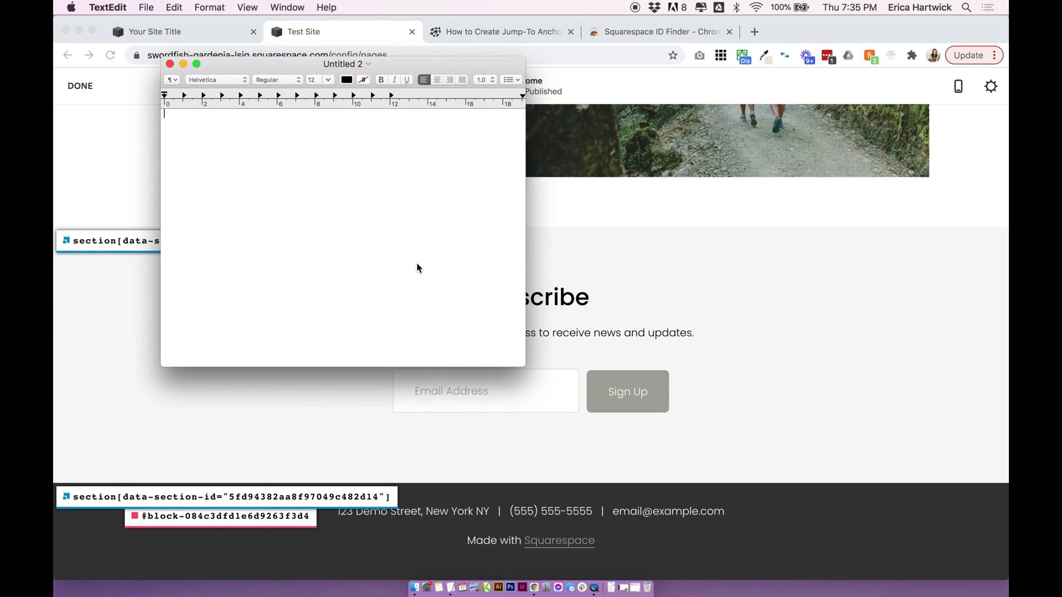
type("section[data-section-id=\"5fdafb02f44afd0e108c3ccc\"]")
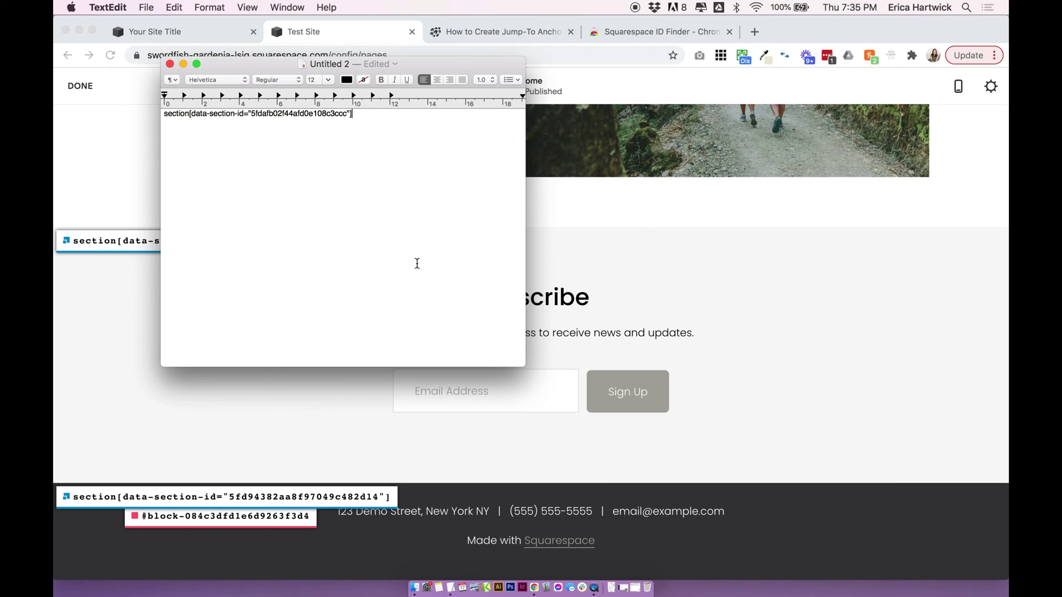
Step: Replace the section selector in the TextEdit document with the anchor "#page-section-5fdafb02f44afd0e108c3ccc"
left_click_drag(332, 63, 225, 89)
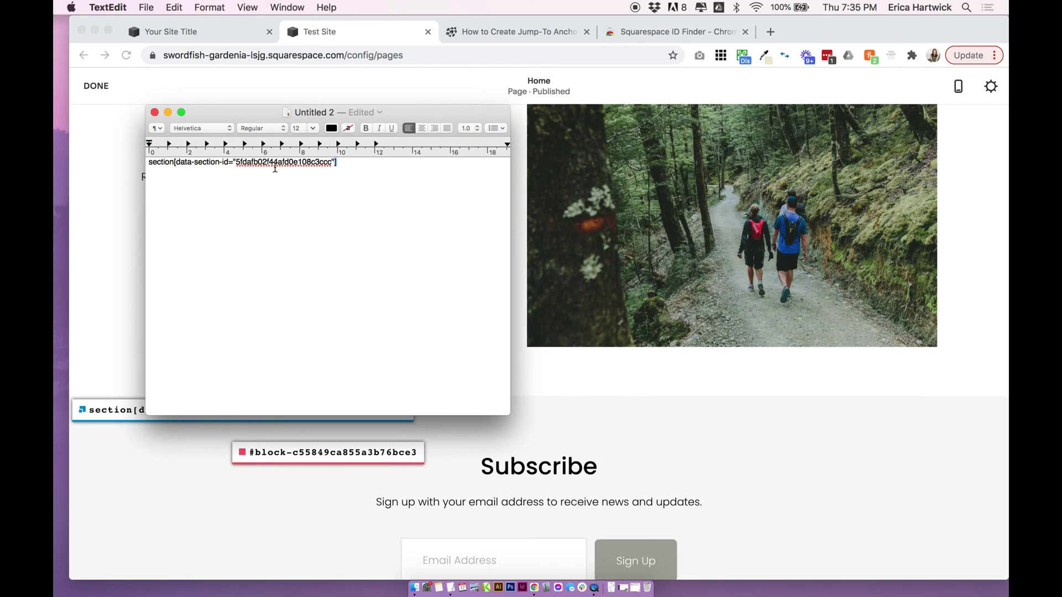
double_click(275, 163)
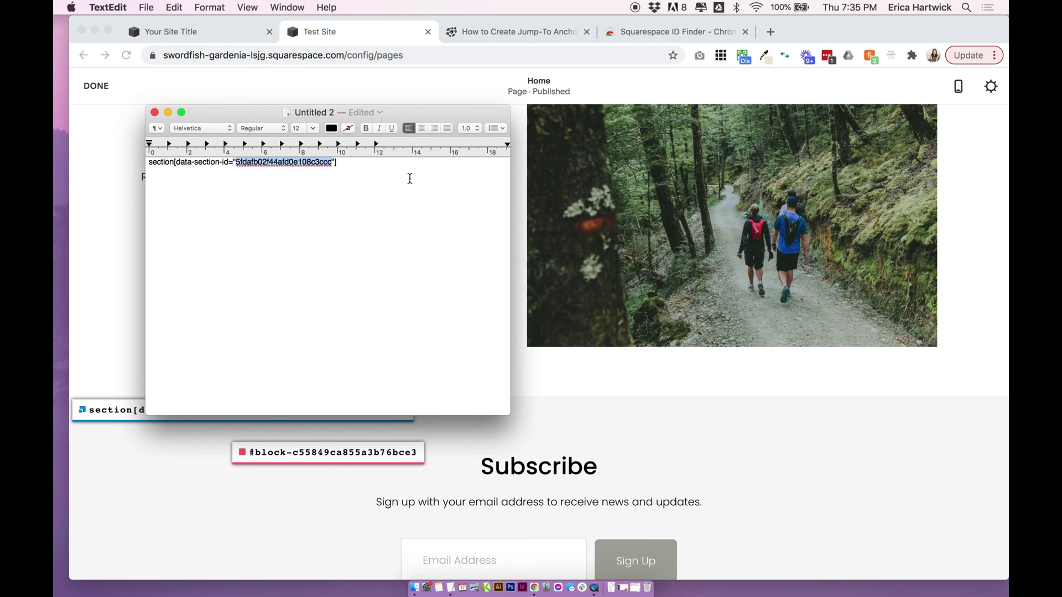
left_click(370, 163)
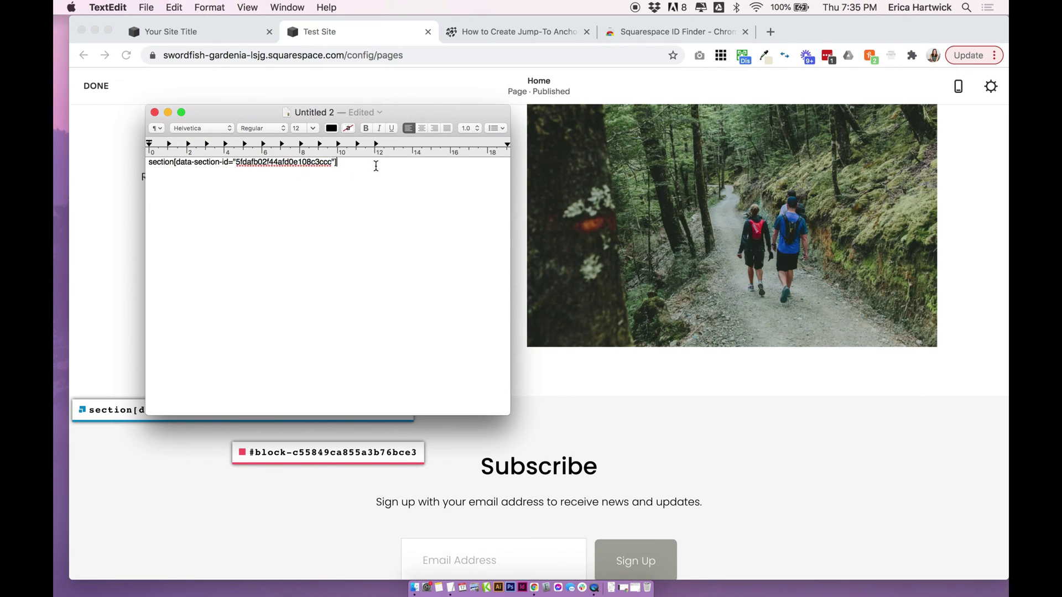
left_click_drag(377, 166, 91, 150)
key("super+x")
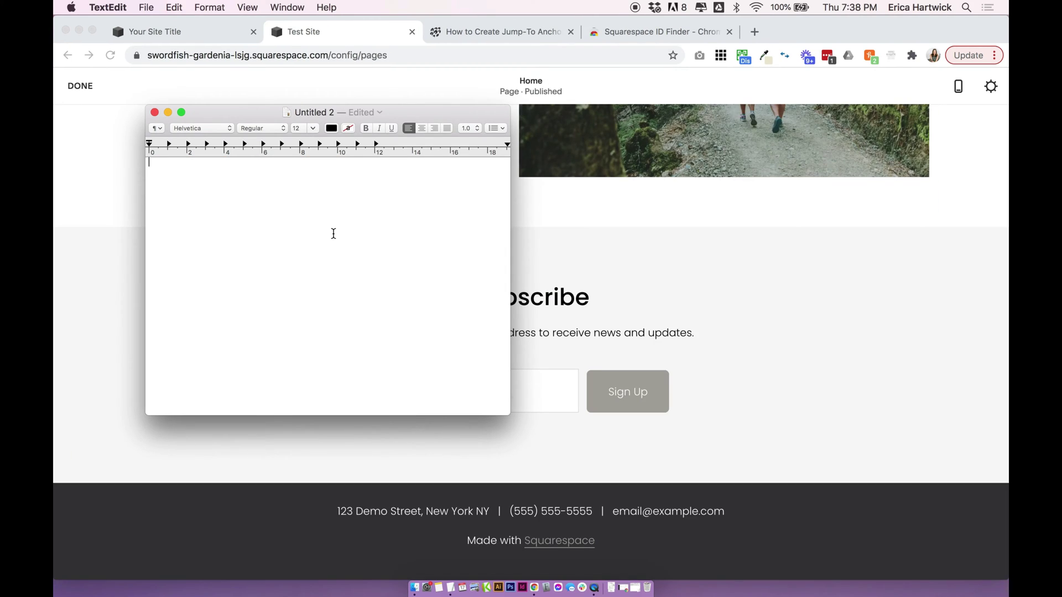
type("#page-section-")
key("super+v")
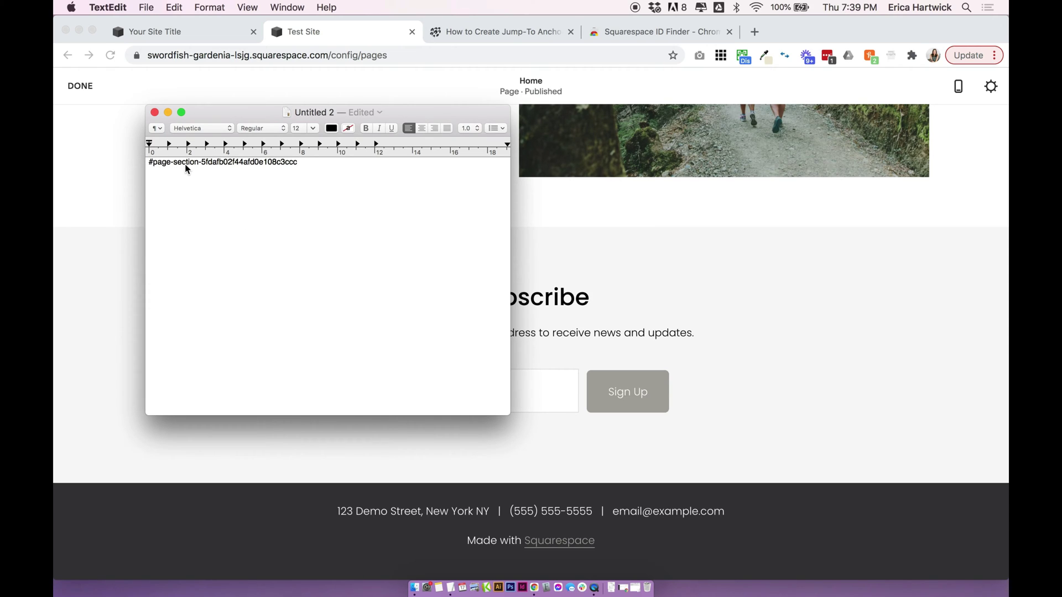
Step: Copy the whole anchor text and return to the hero banner of the Home page in Chrome
left_click_drag(205, 166, 315, 163)
left_click(320, 168)
left_click_drag(324, 170, 121, 160)
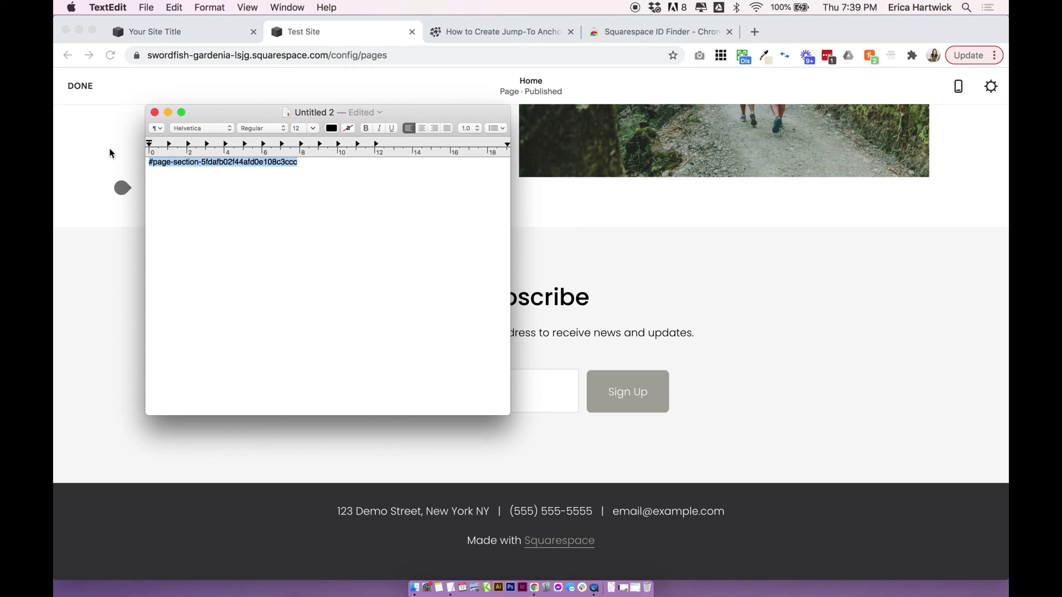
left_click(304, 301)
scroll(305, 294, "up", 10)
scroll(306, 294, "up", 8)
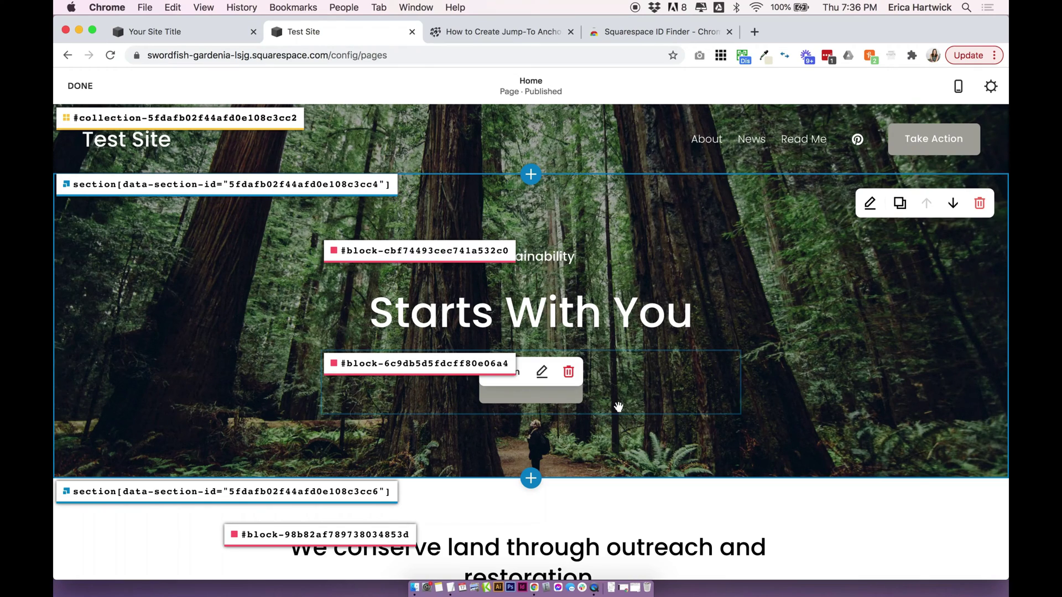
left_click(431, 328)
left_click_drag(368, 311, 723, 312)
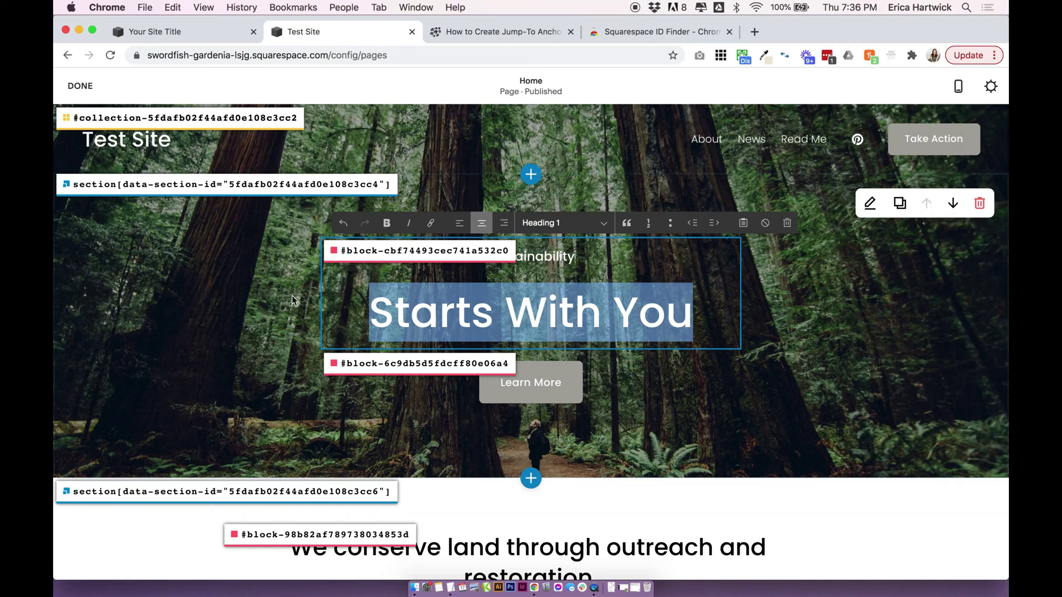
left_click(274, 305)
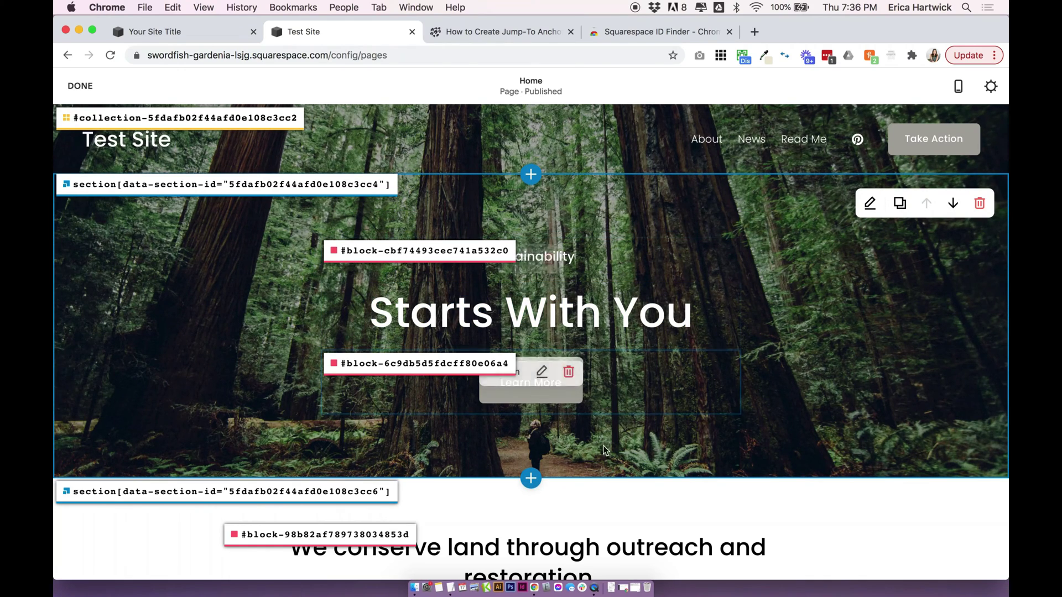
Step: Set the hero's Learn More button clickthrough URL to "#page-section-5fdafb02f44afd0e108c3ccc" and save the Home page
left_click(613, 381)
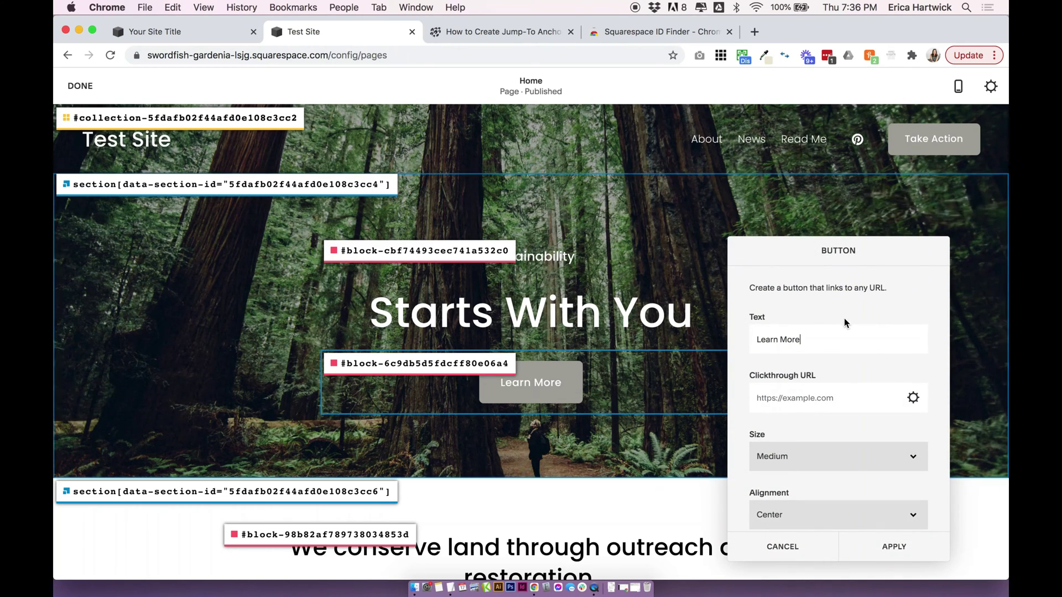
left_click(829, 397)
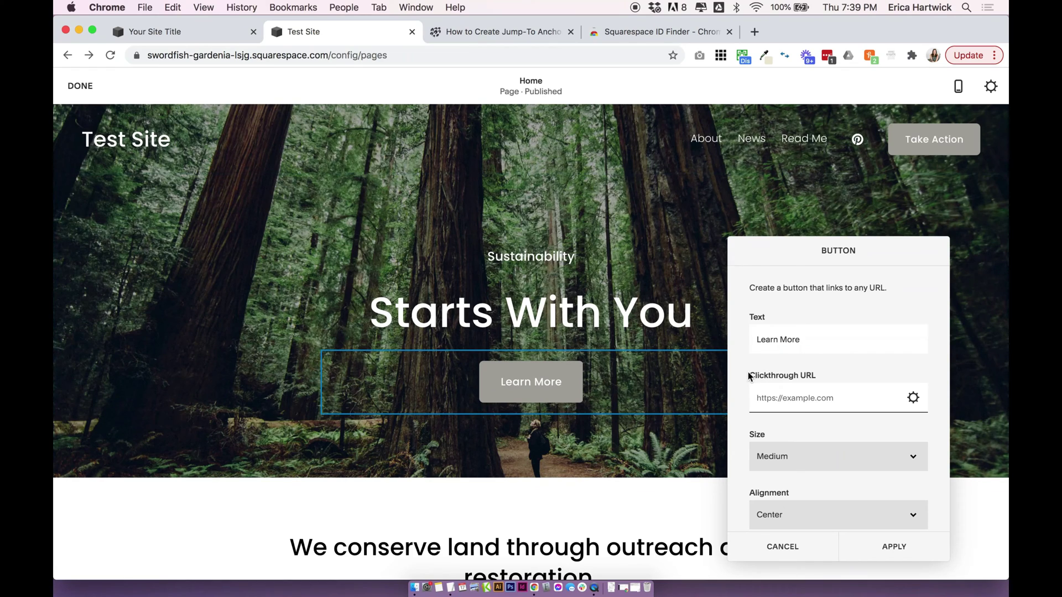
left_click_drag(748, 371, 835, 372)
left_click(805, 400)
key("super+v")
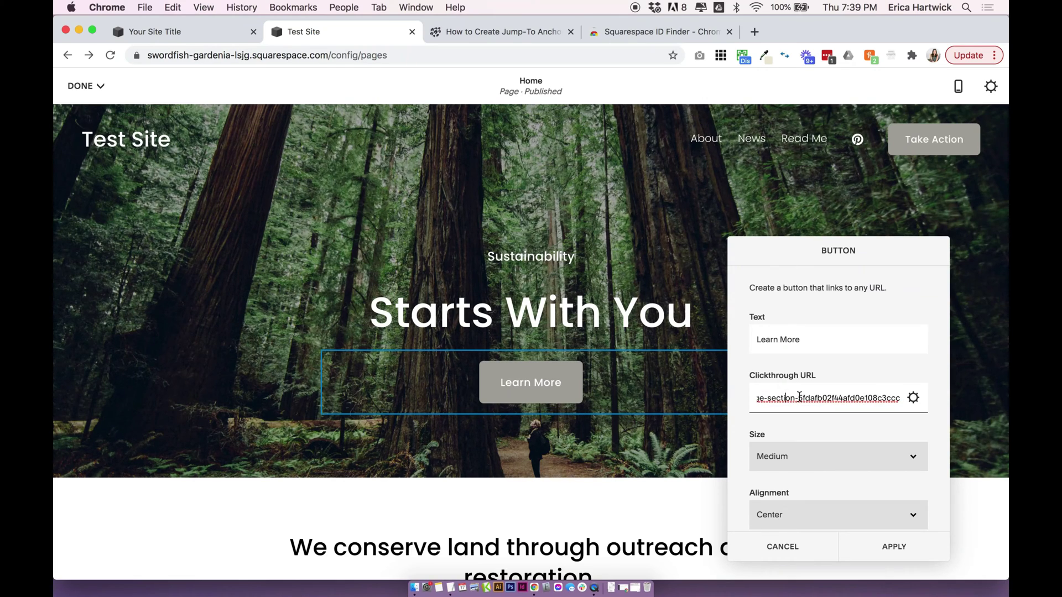
double_click(802, 398)
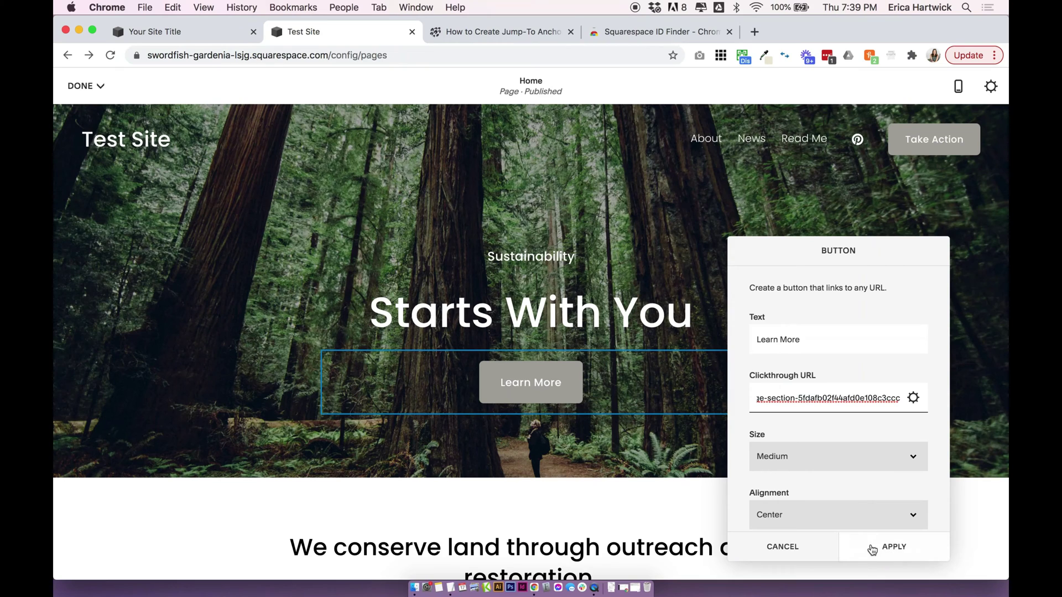
left_click(872, 547)
left_click(83, 86)
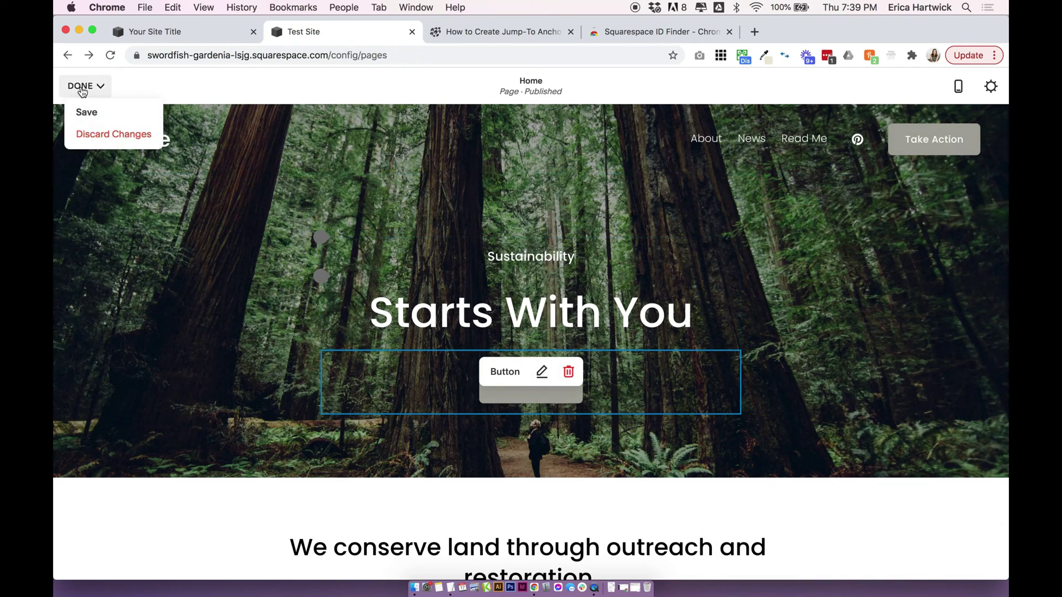
left_click(92, 111)
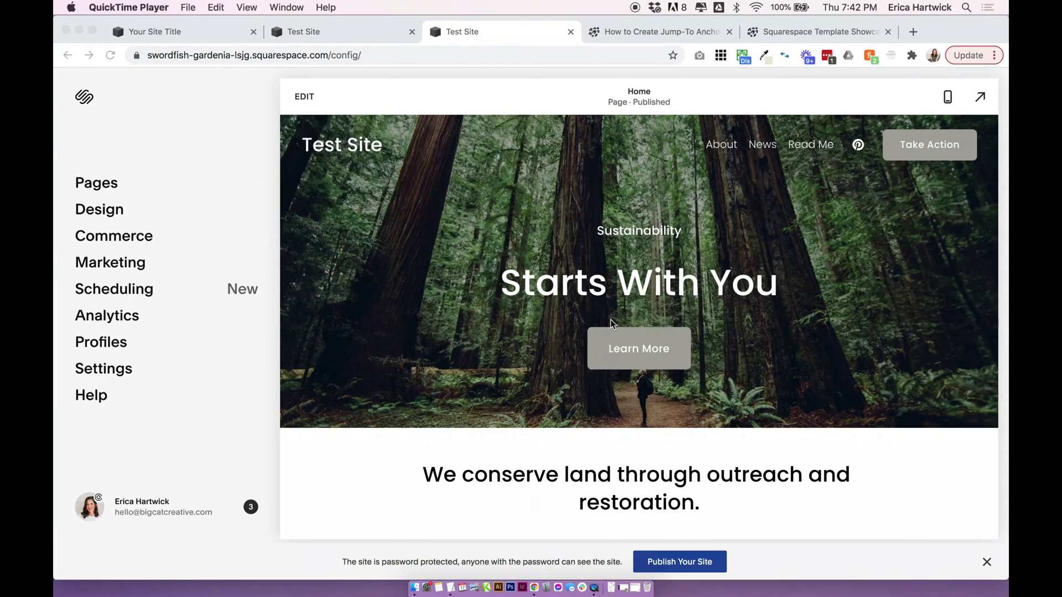
Step: Test the Learn More button's jump to the Subscribe section several times in the Home page preview
left_click(738, 313)
left_click(652, 347)
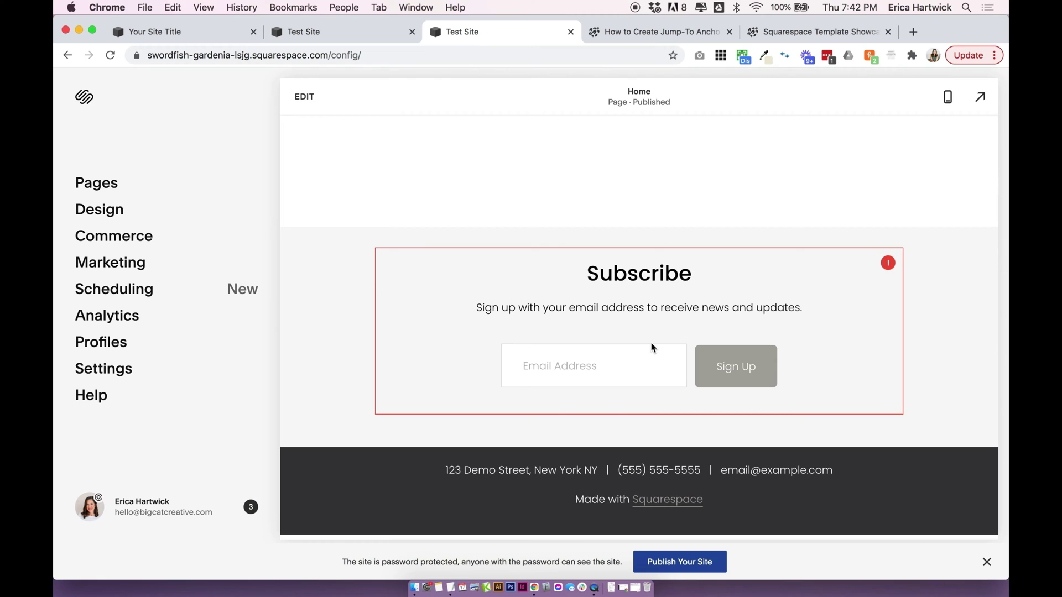
scroll(653, 347, "up", 10)
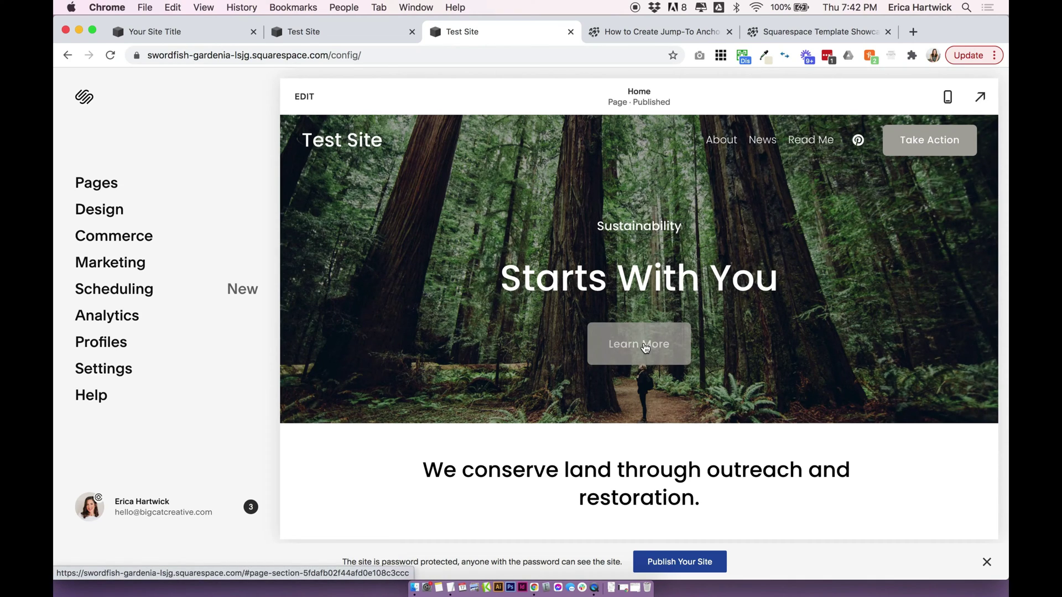
left_click(645, 347)
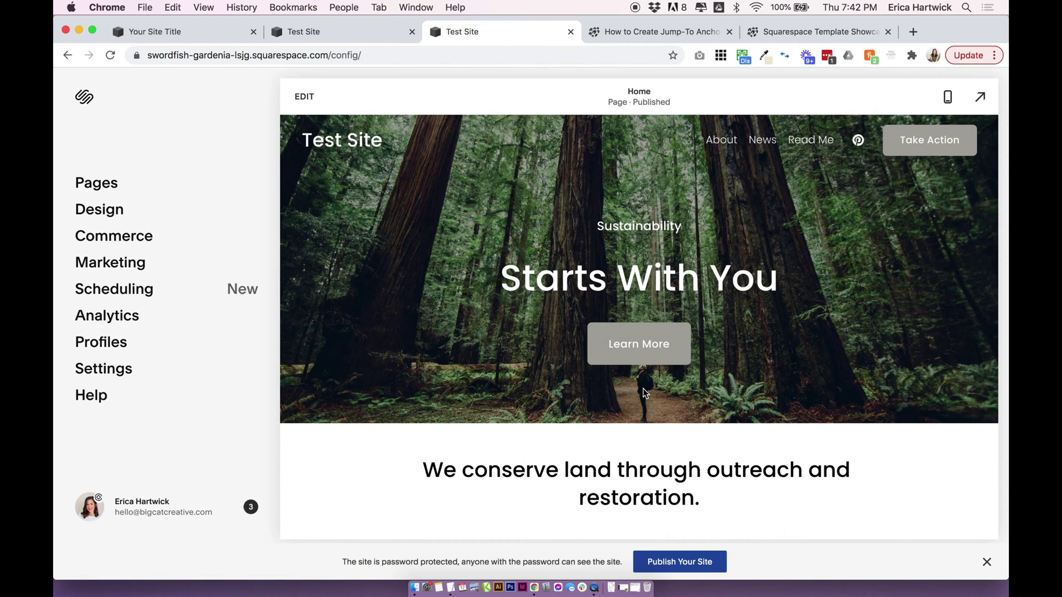
scroll(644, 394, "down", 15)
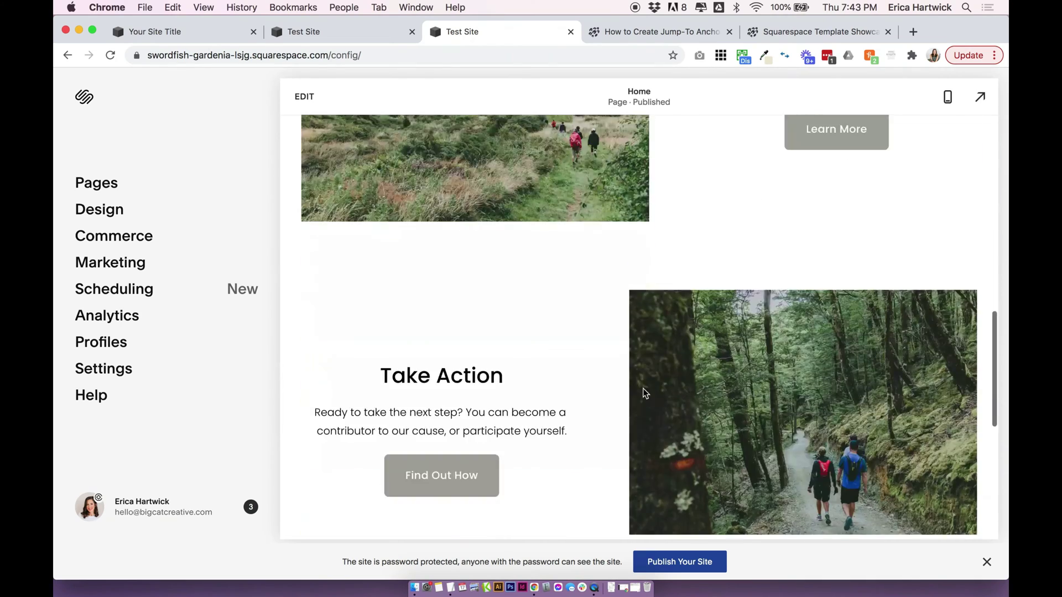
scroll(645, 393, "up", 15)
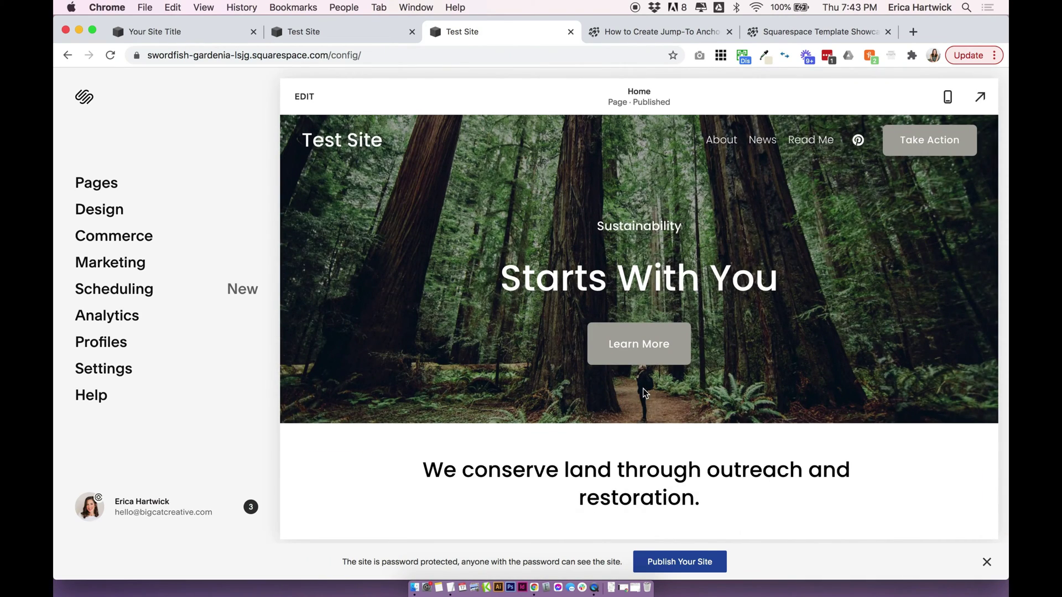
left_click(658, 347)
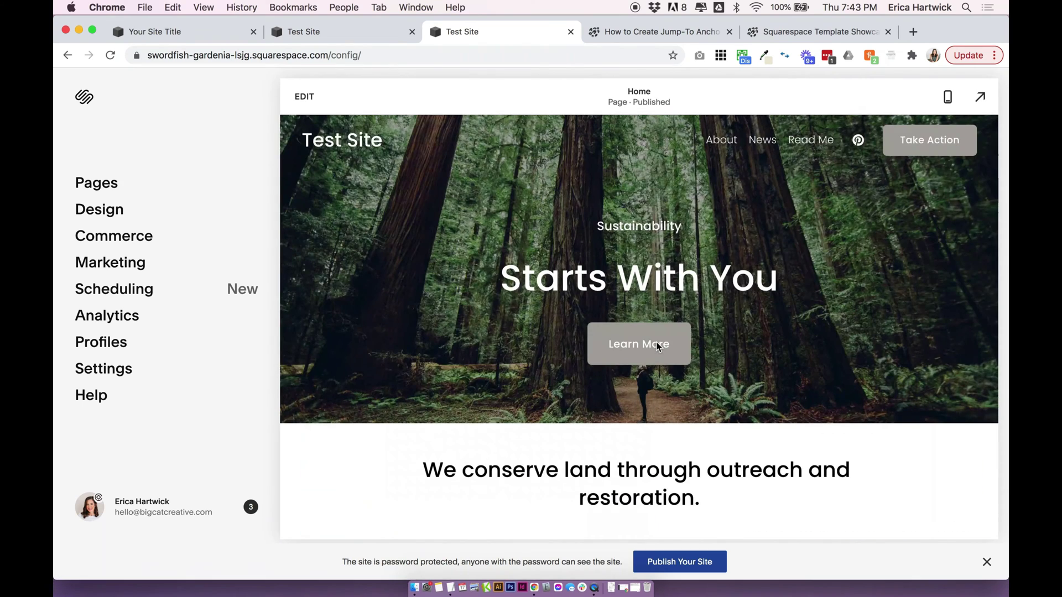
left_click(658, 347)
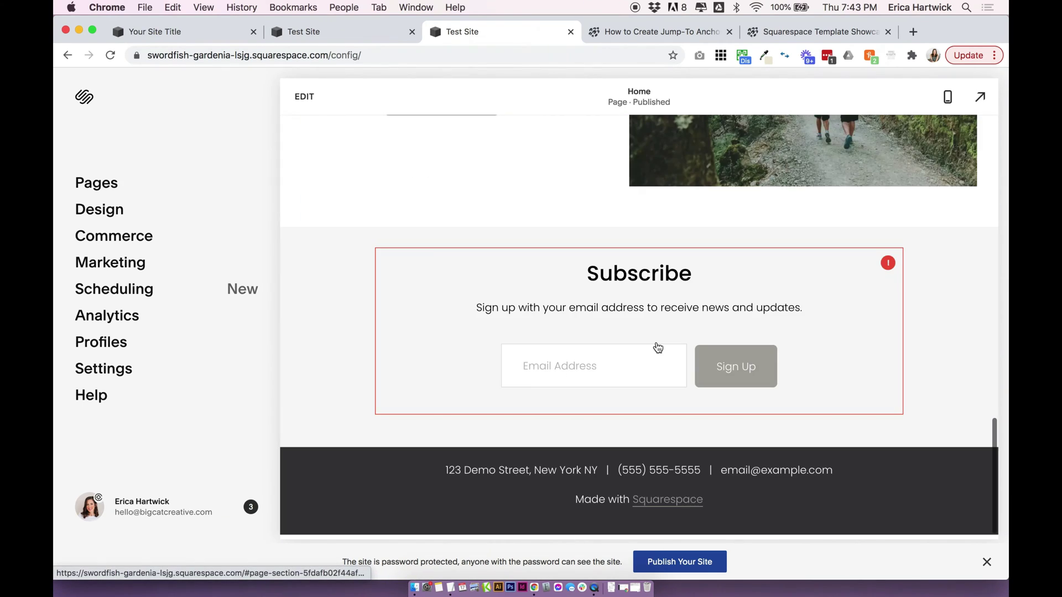
Step: Add the rule "html {scroll-behavior: smooth!important;}" to the Custom CSS in the other Test Site browser tab
key("ctrl+shift+Tab")
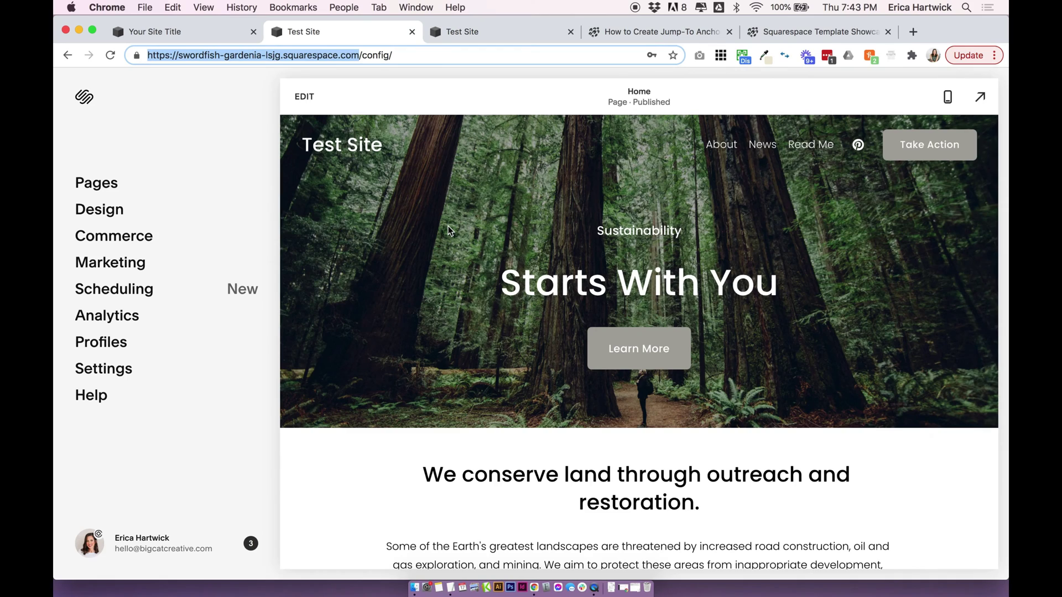
left_click(113, 219)
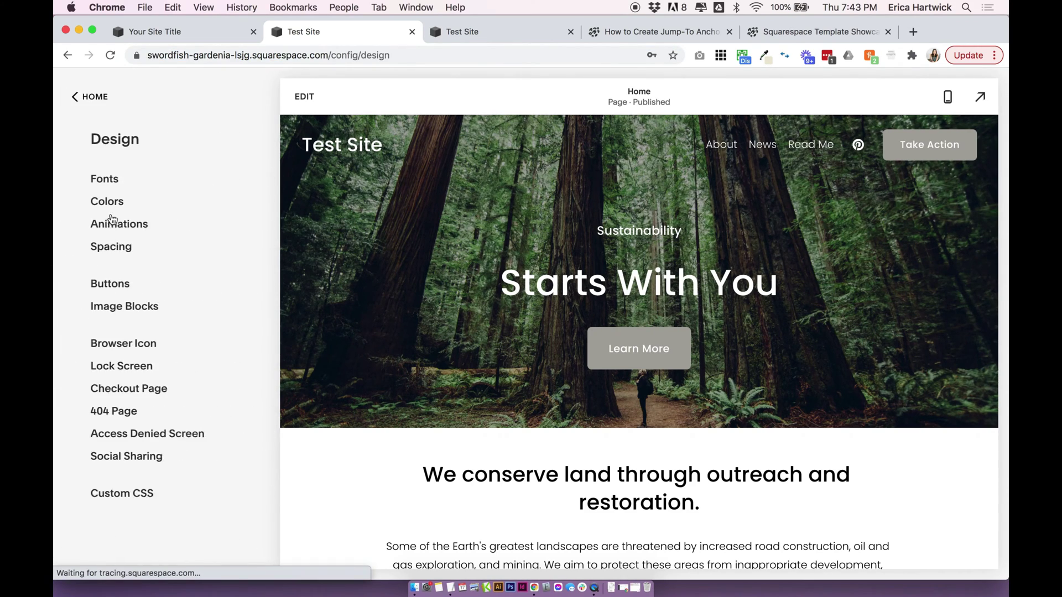
left_click(118, 494)
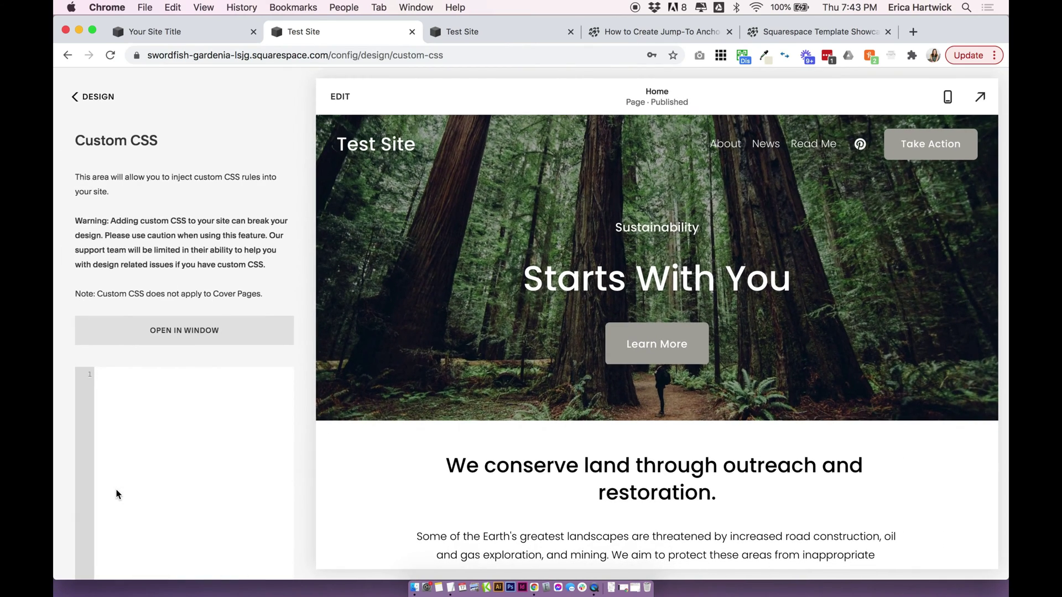
type("html {scroll-behavior: smooth!important;}")
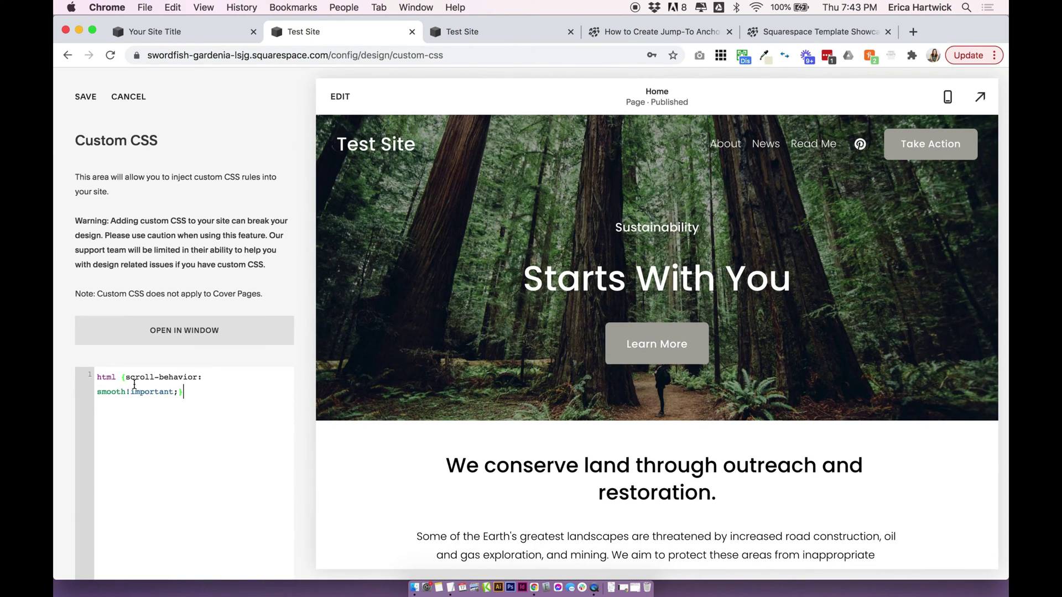
Step: Examine the html selector and the scroll-behavior declaration of the smooth-scrolling rule in the Custom CSS editor
left_click_drag(96, 377, 202, 378)
left_click(126, 379)
left_click(198, 395)
left_click_drag(126, 391, 182, 392)
left_click(183, 392)
right_click(199, 408)
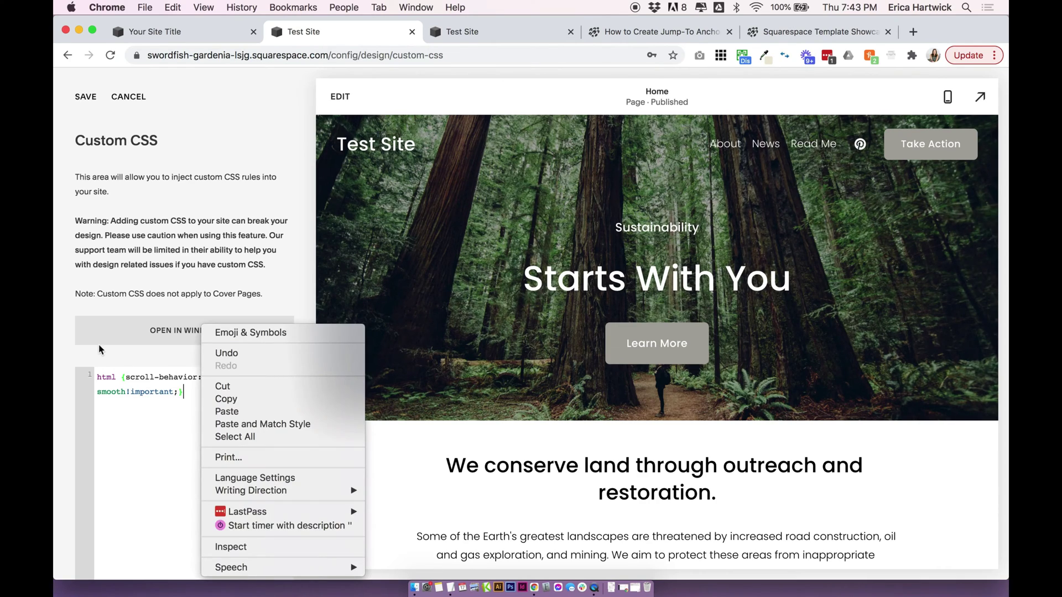
left_click(147, 411)
left_click_drag(183, 392, 76, 369)
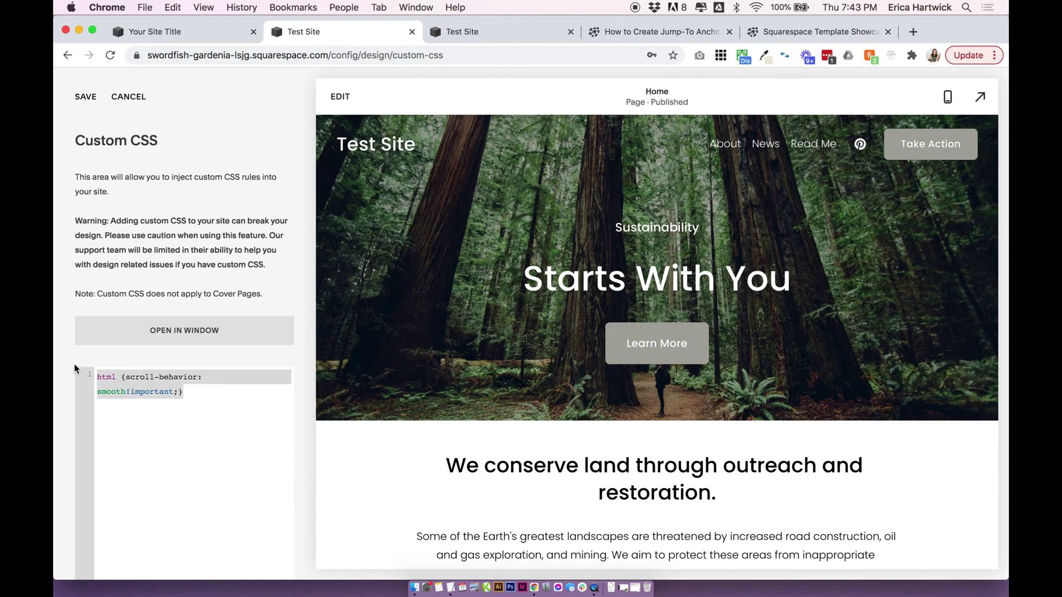
left_click(198, 394)
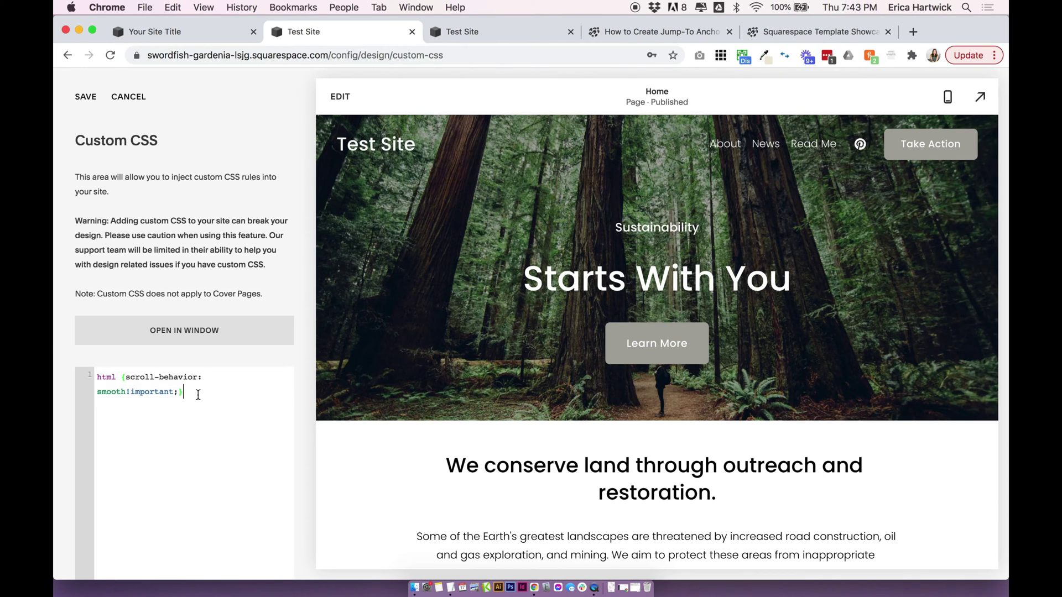
Step: Save the Custom CSS, return to the Design settings and check scrolling to the Subscribe section in the Home page preview
left_click(86, 98)
left_click(104, 100)
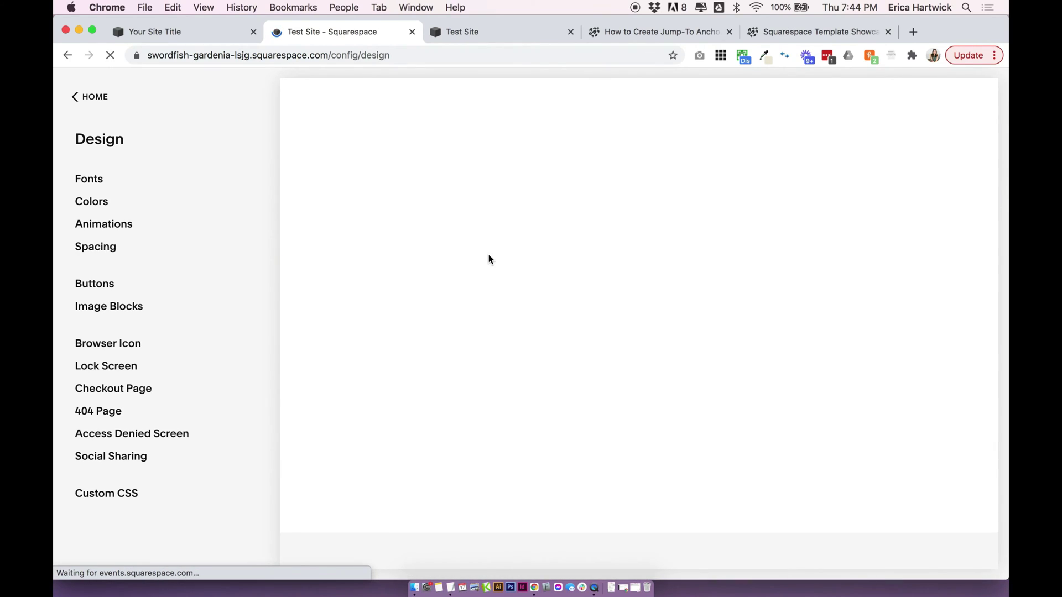
scroll(645, 357, "down", 15)
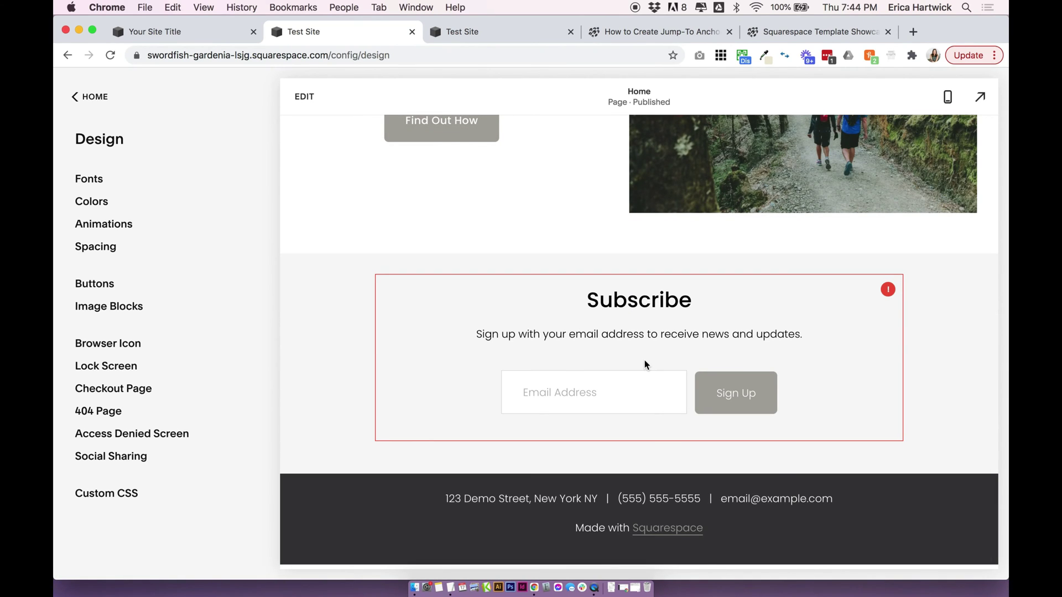
scroll(645, 363, "down", 15)
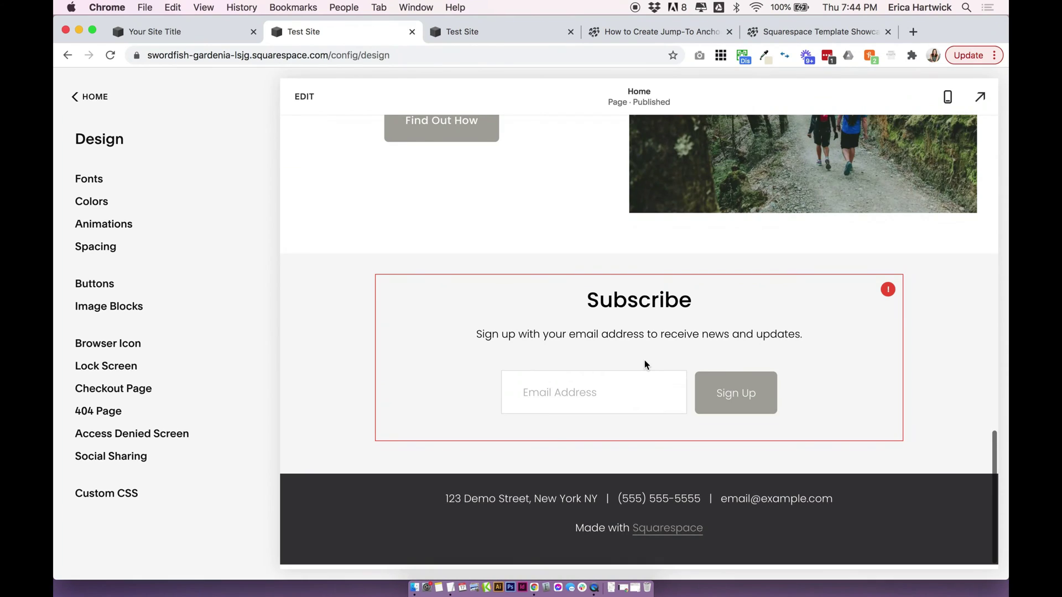
scroll(645, 363, "up", 15)
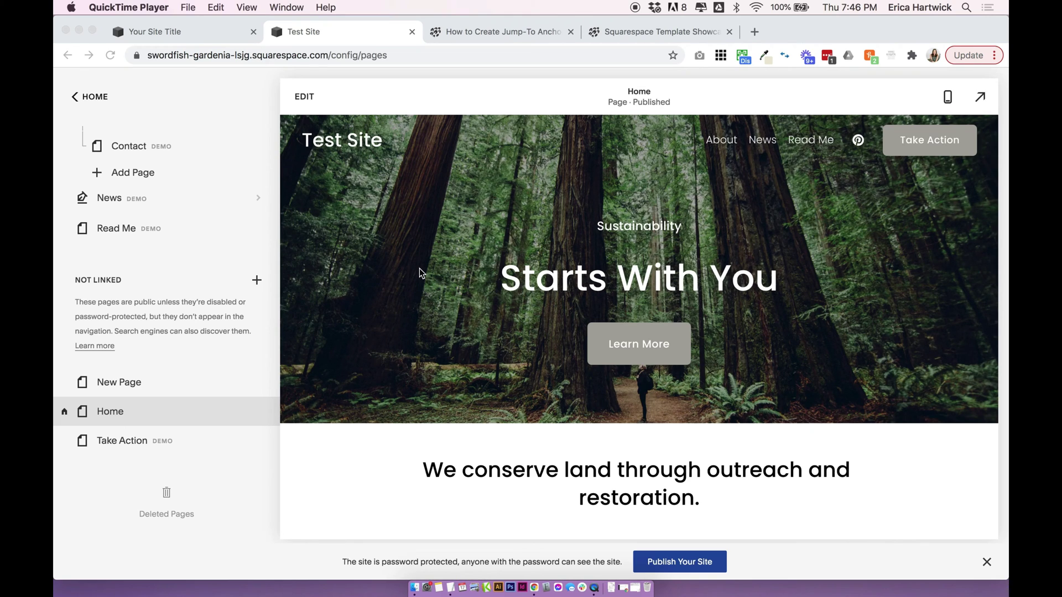
Step: Start editing the Home page and insert a Code block above the Subscribe heading in the newsletter section
scroll(419, 268, "down", 15)
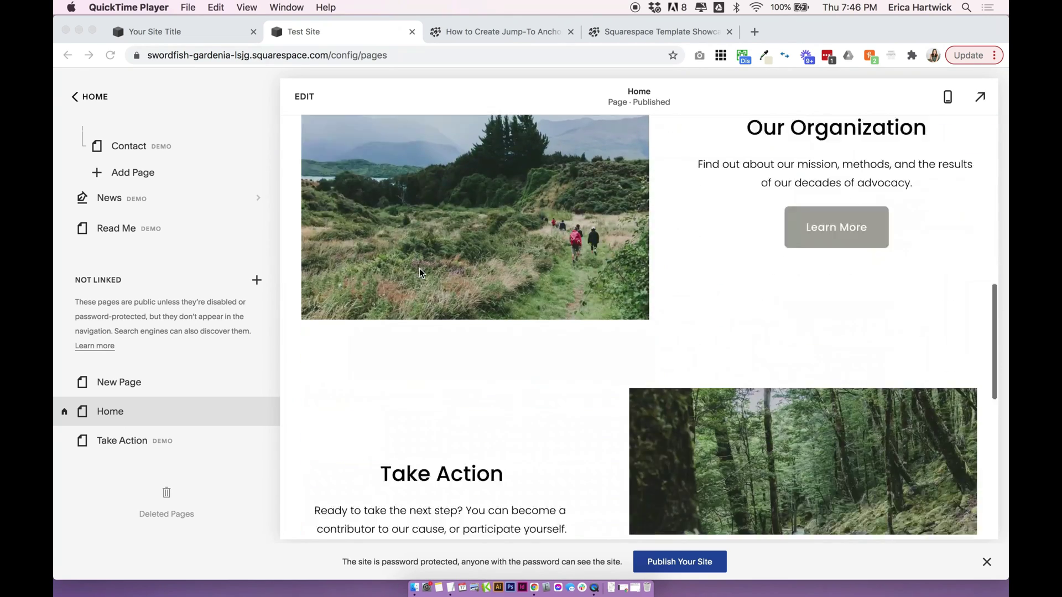
scroll(419, 273, "up", 1)
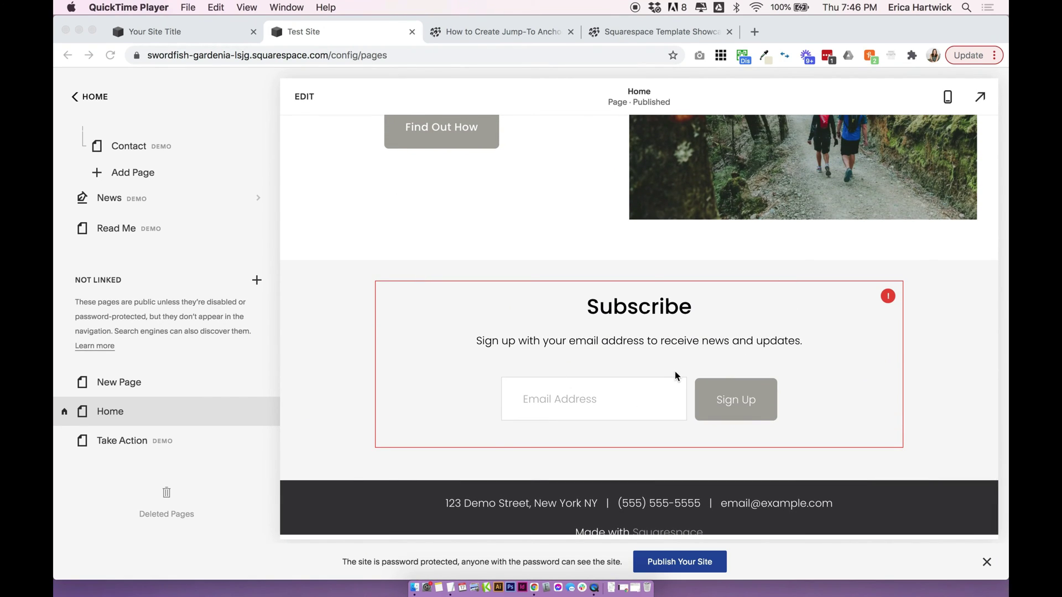
left_click(306, 98)
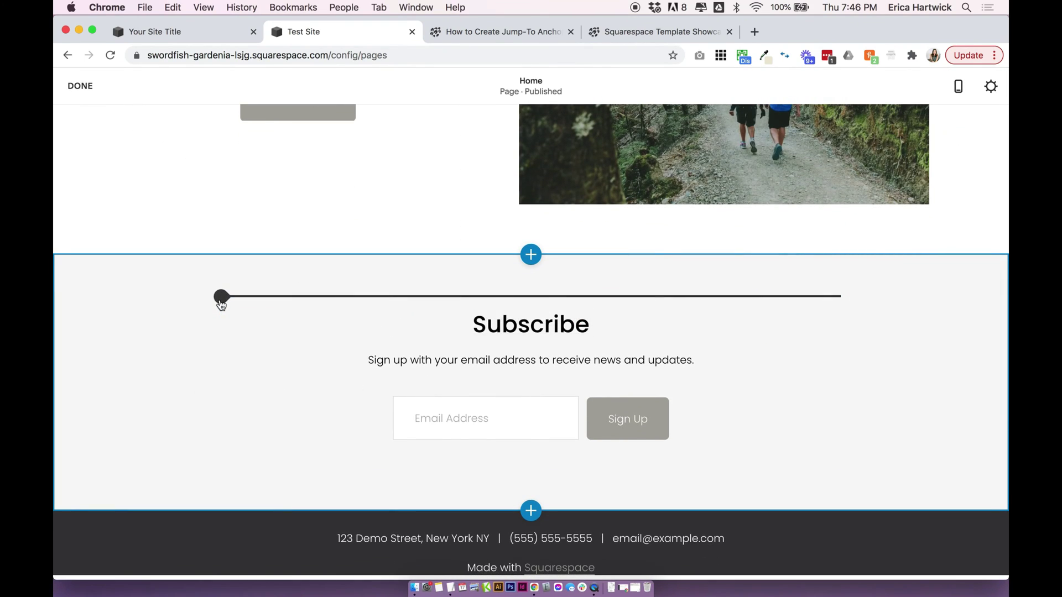
left_click(220, 299)
type("code")
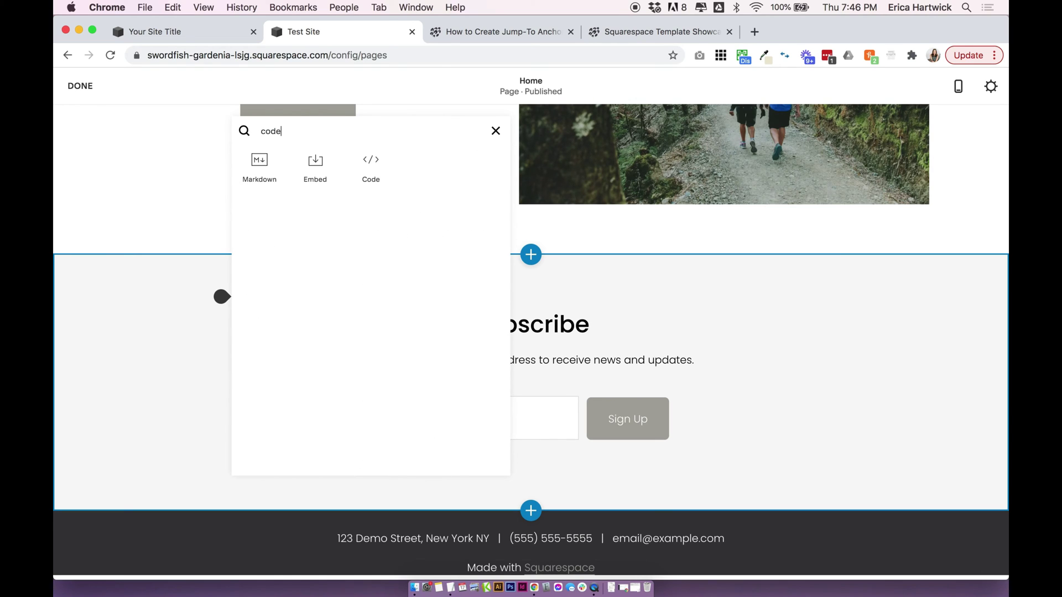
left_click(371, 163)
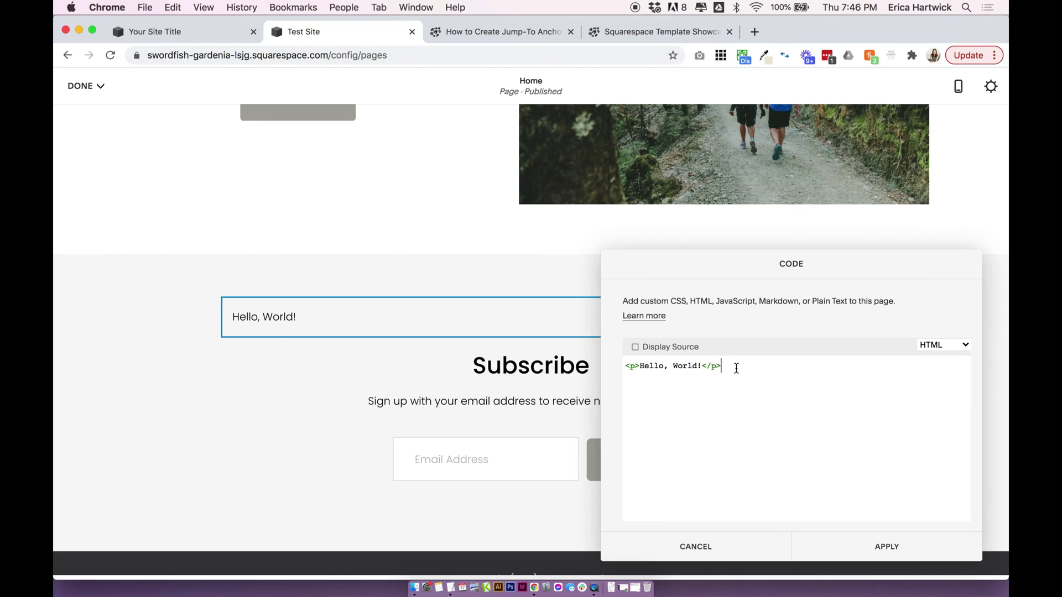
Step: Switch to the TextEdit document containing the snippet <div id="your-ID-here"></div>
left_click(451, 588)
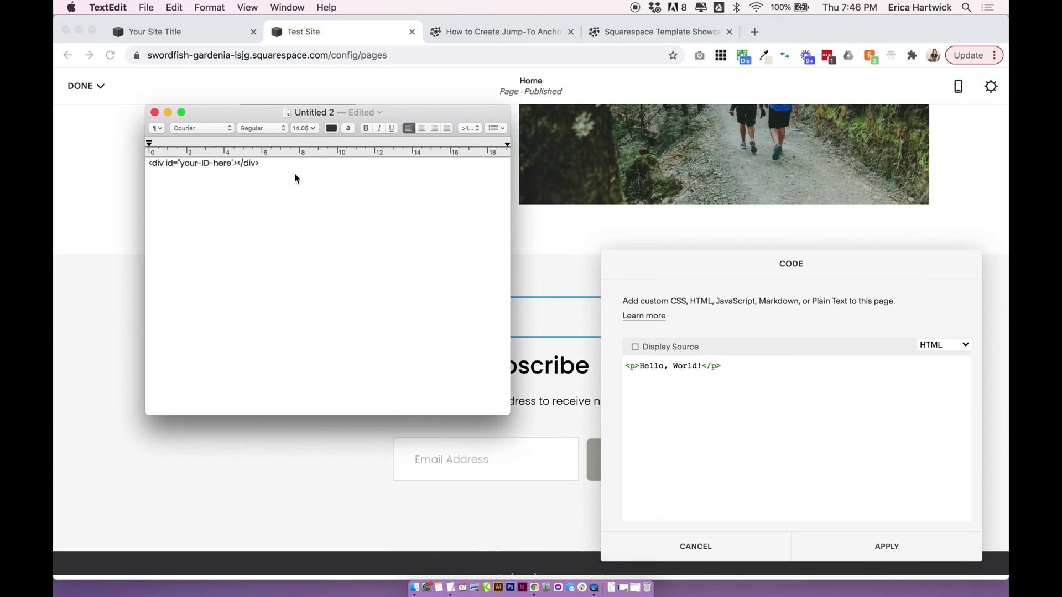